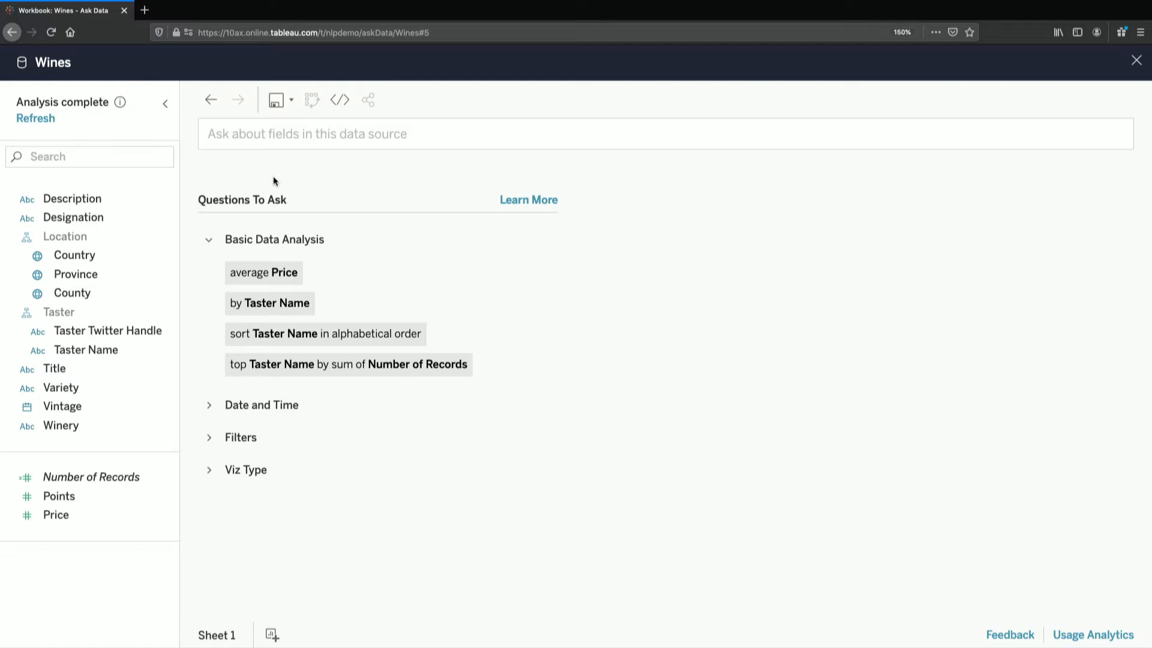
# Step: Examine the details and value distributions of the Wines data source's fields, including Province, Taster Twitter Handle, Variety, Winery and Points
pyautogui.moveTo(116, 198)
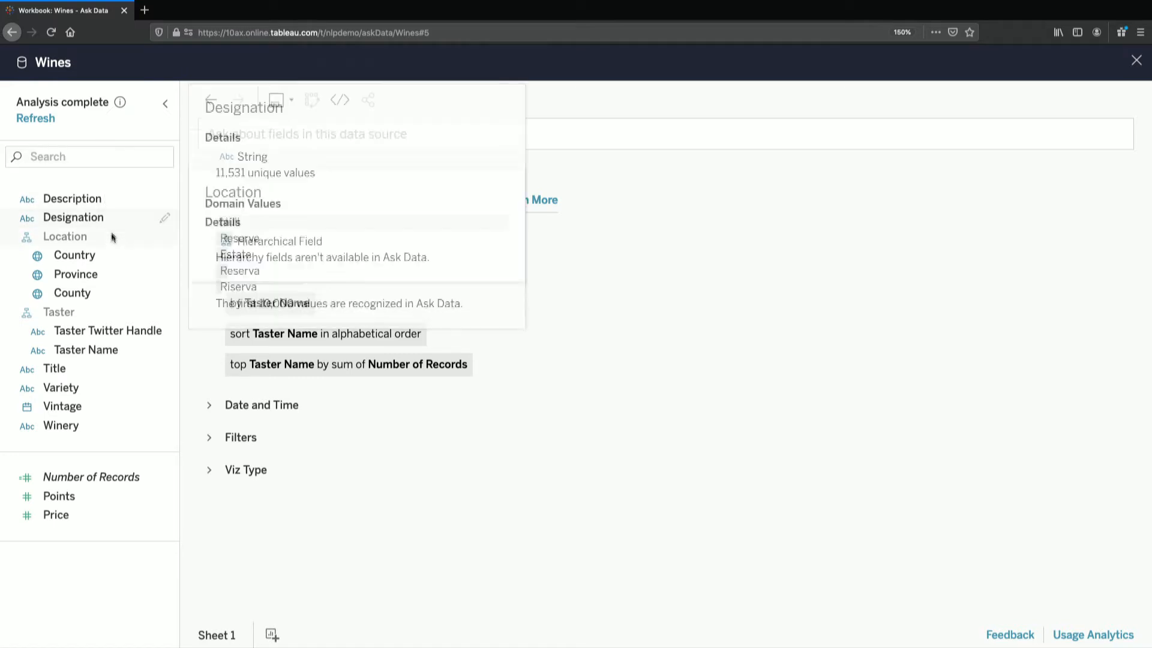
pyautogui.moveTo(110, 255)
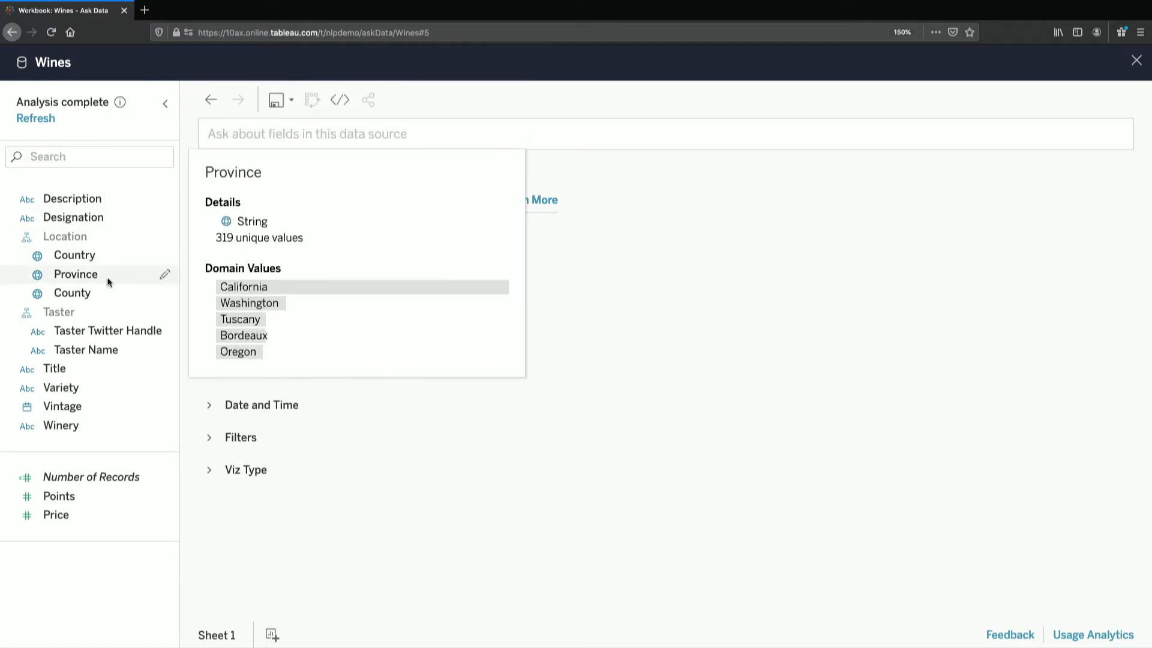
pyautogui.moveTo(114, 316)
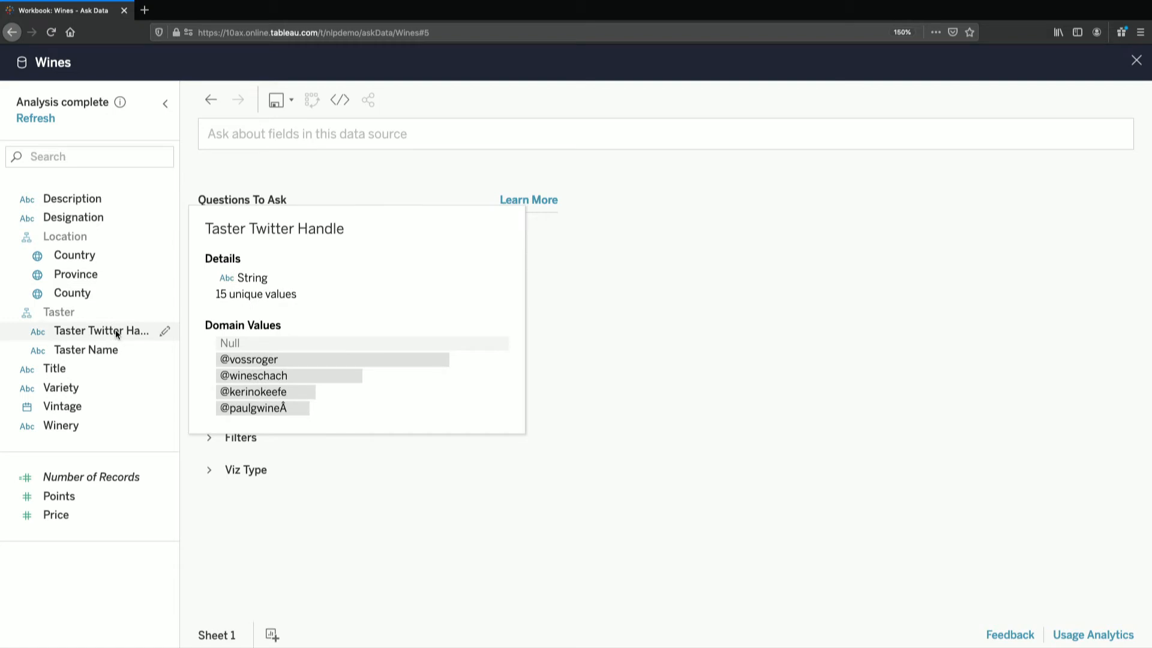
pyautogui.moveTo(112, 375)
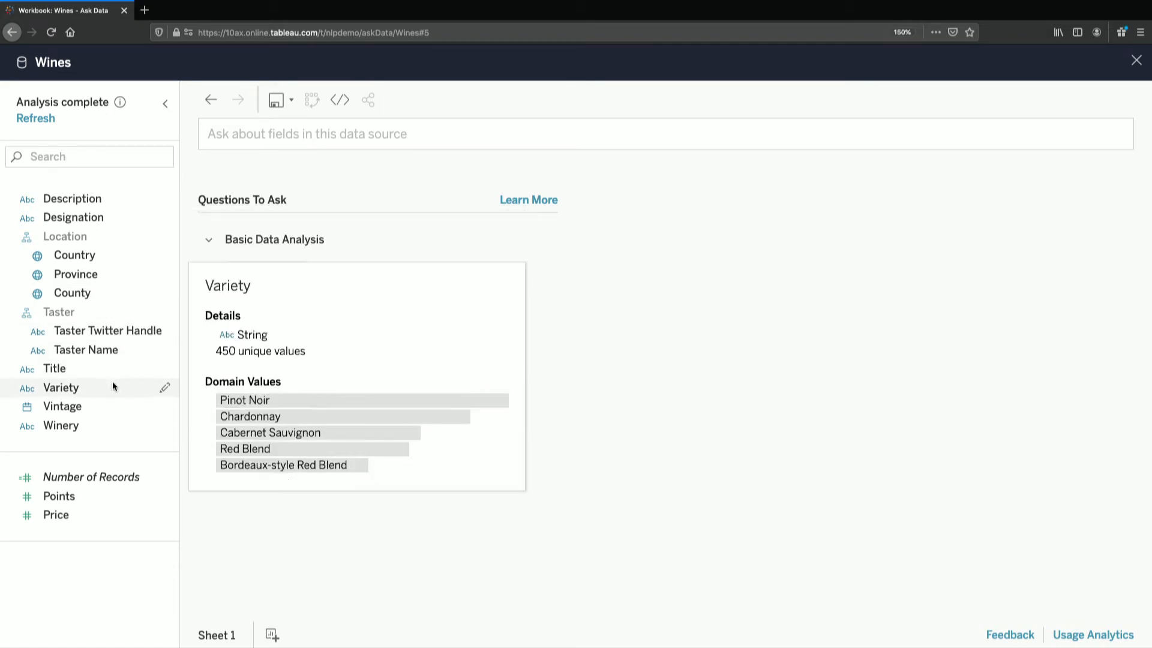
pyautogui.moveTo(108, 424)
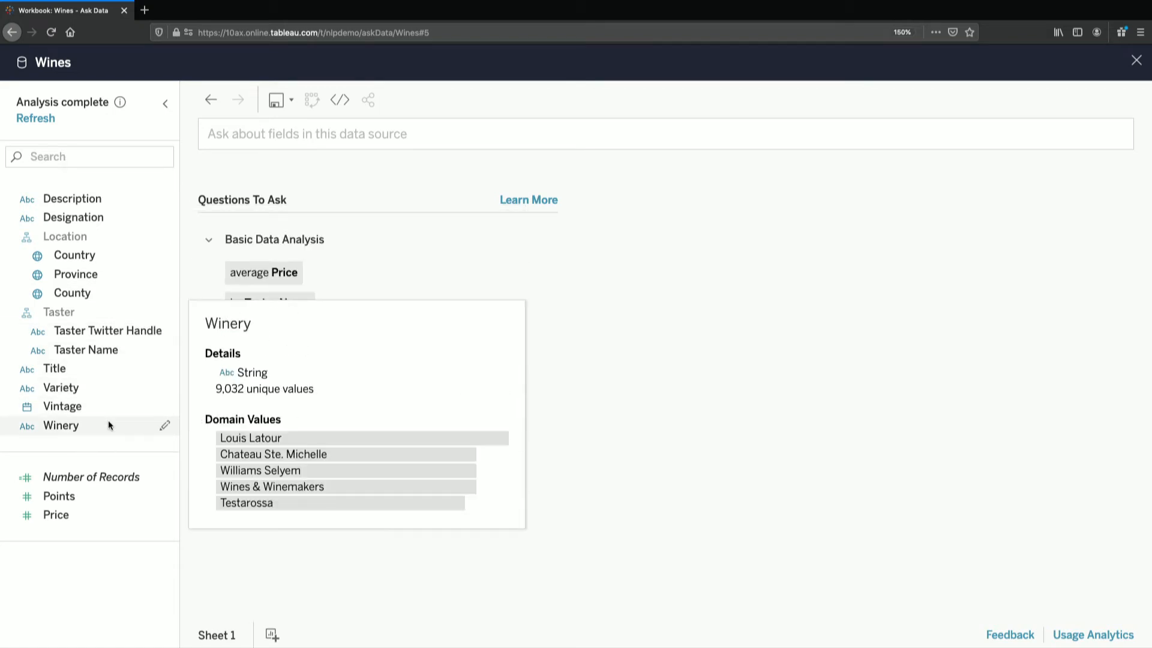
pyautogui.moveTo(108, 500)
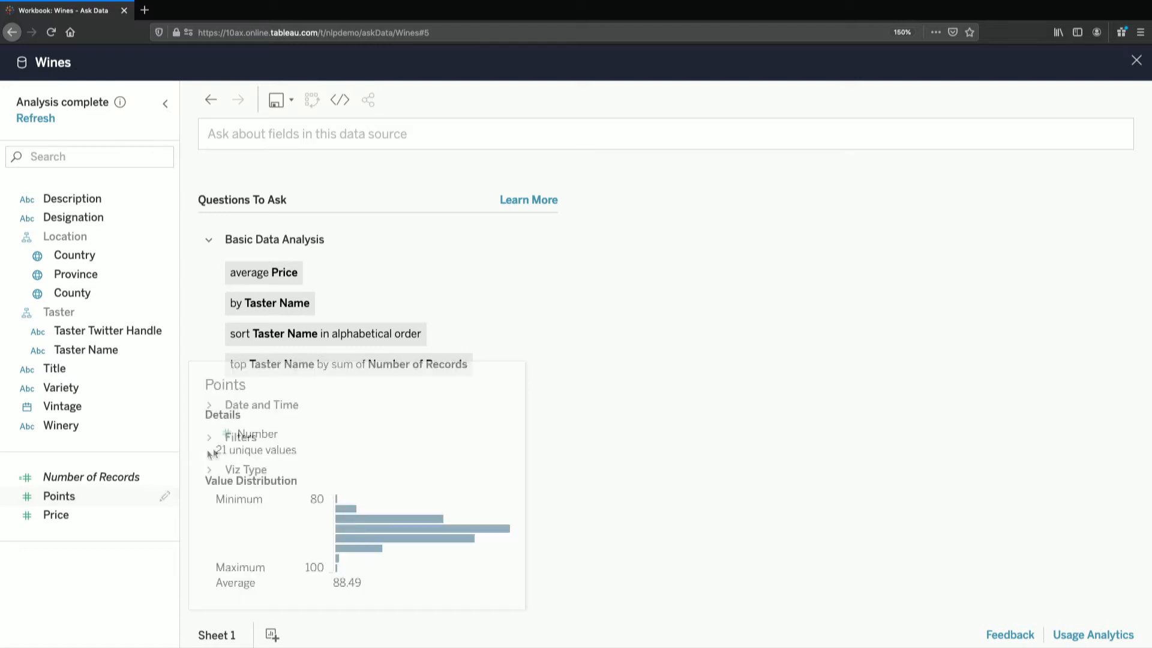
# Step: Ask the data source for "average price" and accept the average Price interpretation
pyautogui.click(430, 143)
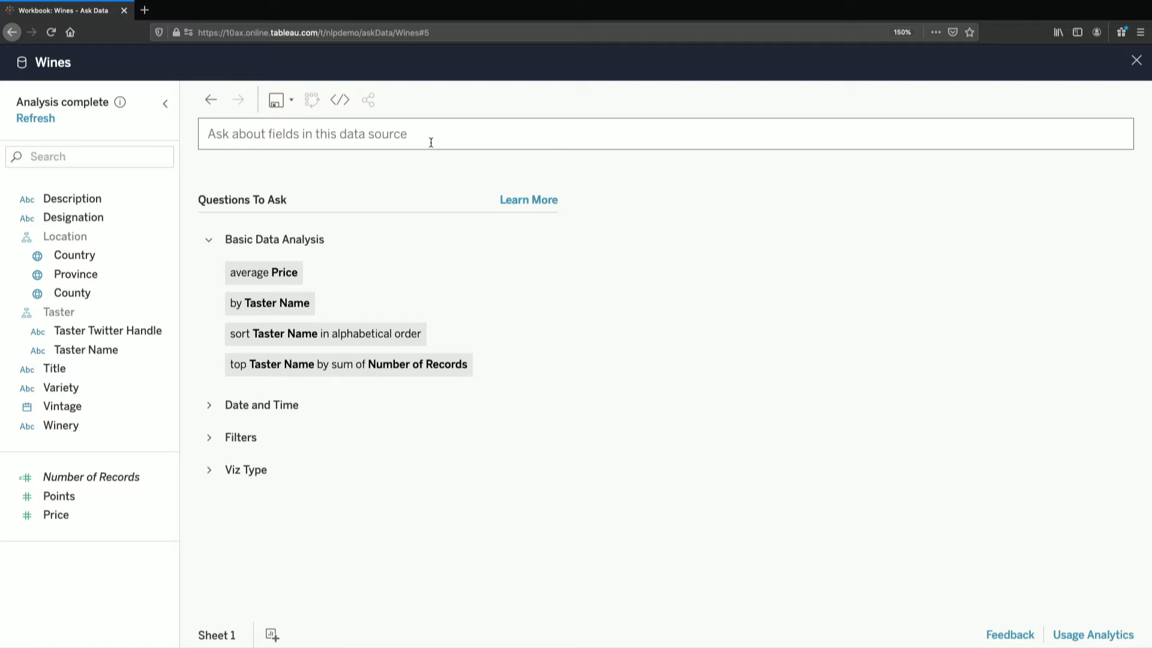
pyautogui.write('average price')
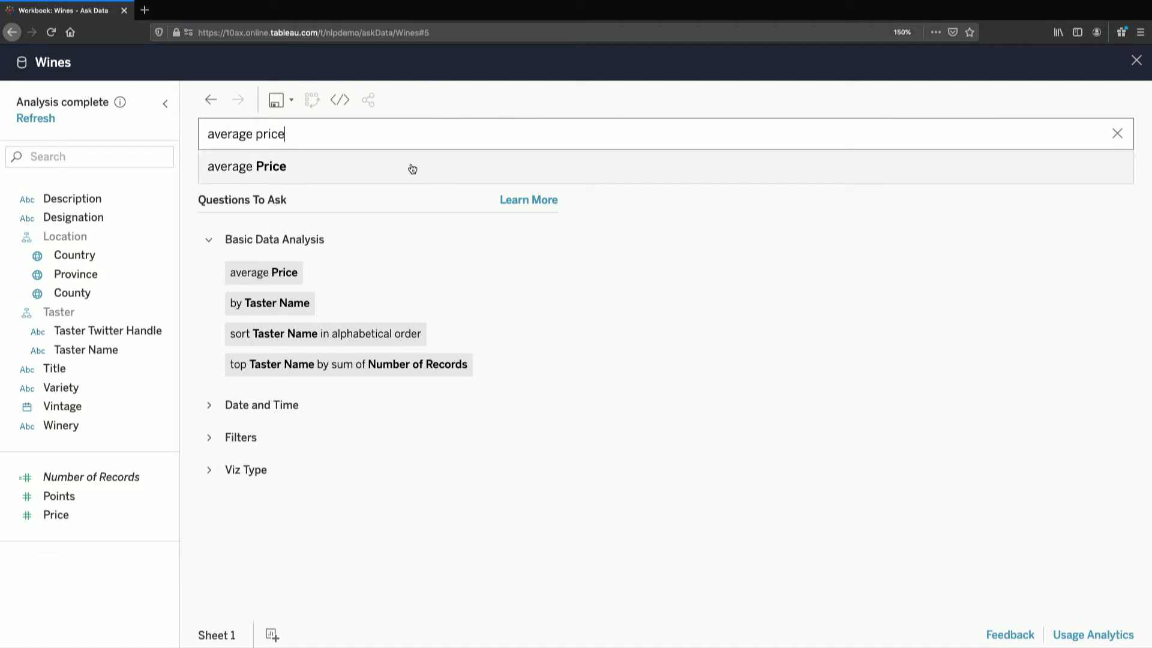
pyautogui.click(412, 168)
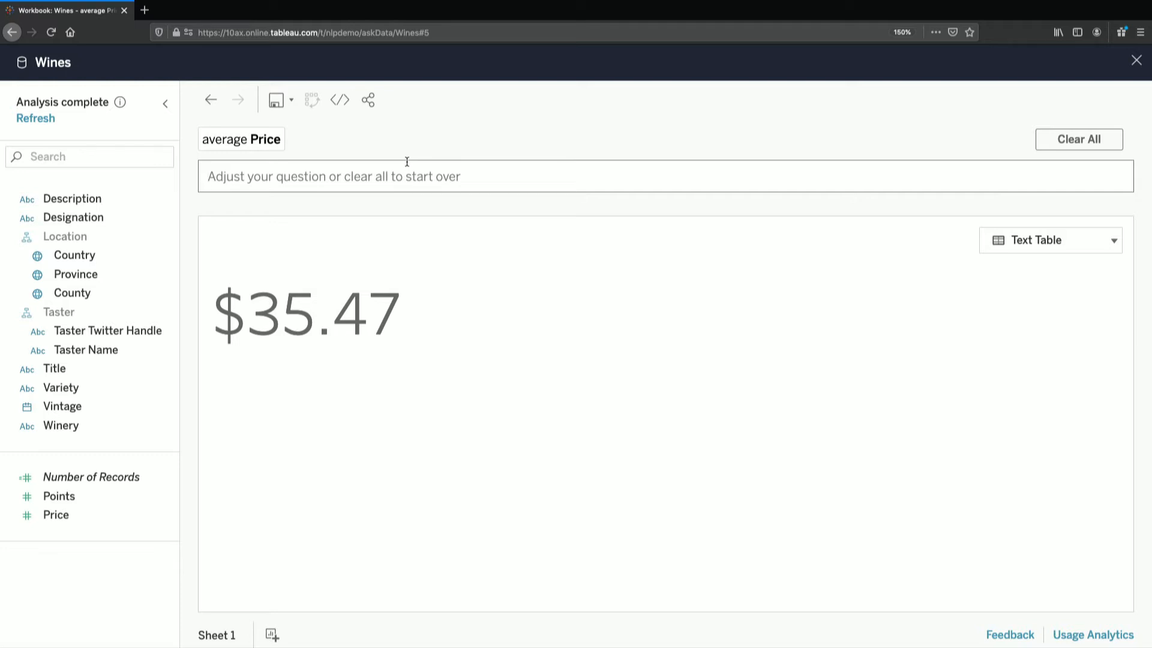
# Step: Edit the average Price phrase to use the Points field with Median aggregation
pyautogui.click(255, 143)
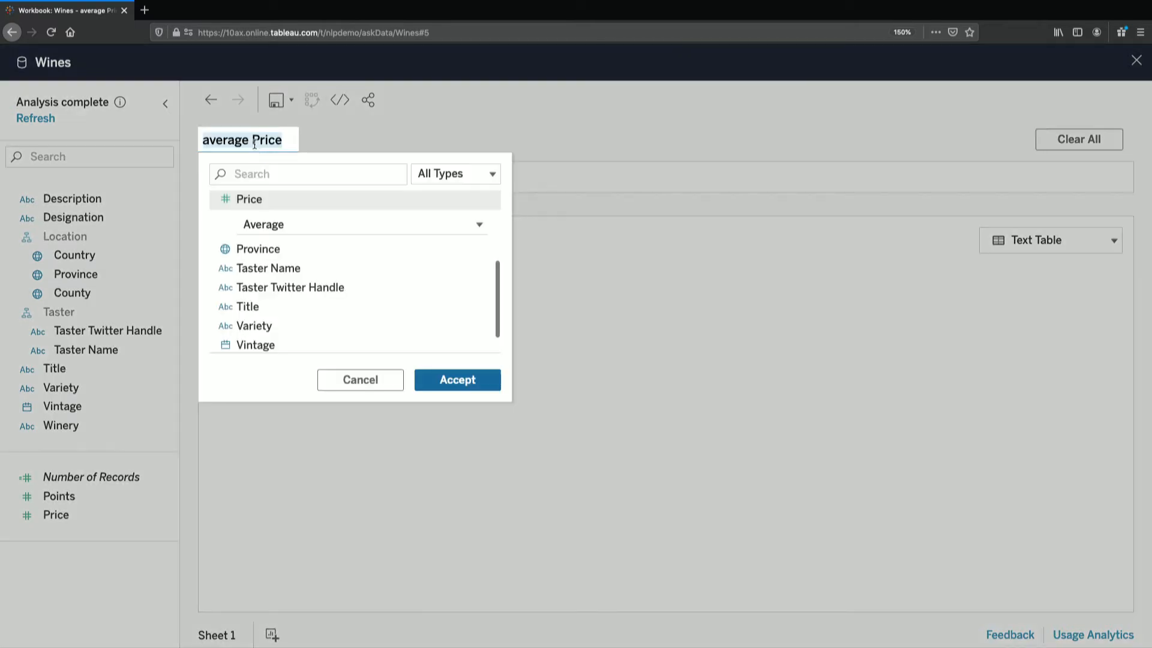
pyautogui.click(255, 171)
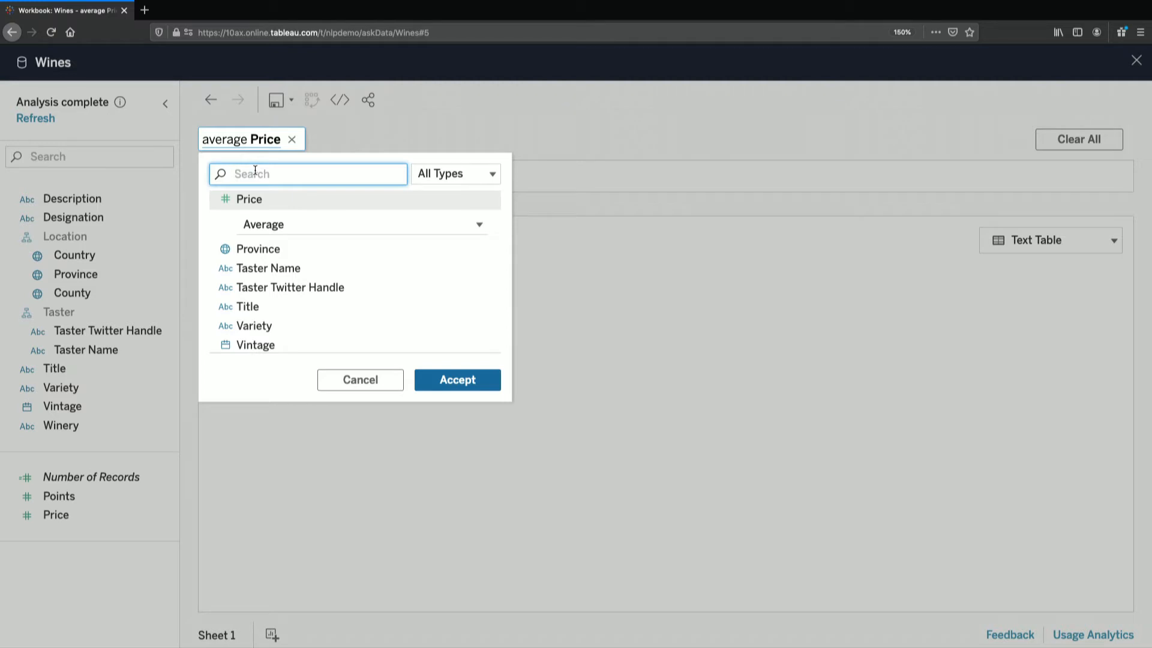
pyautogui.write('point')
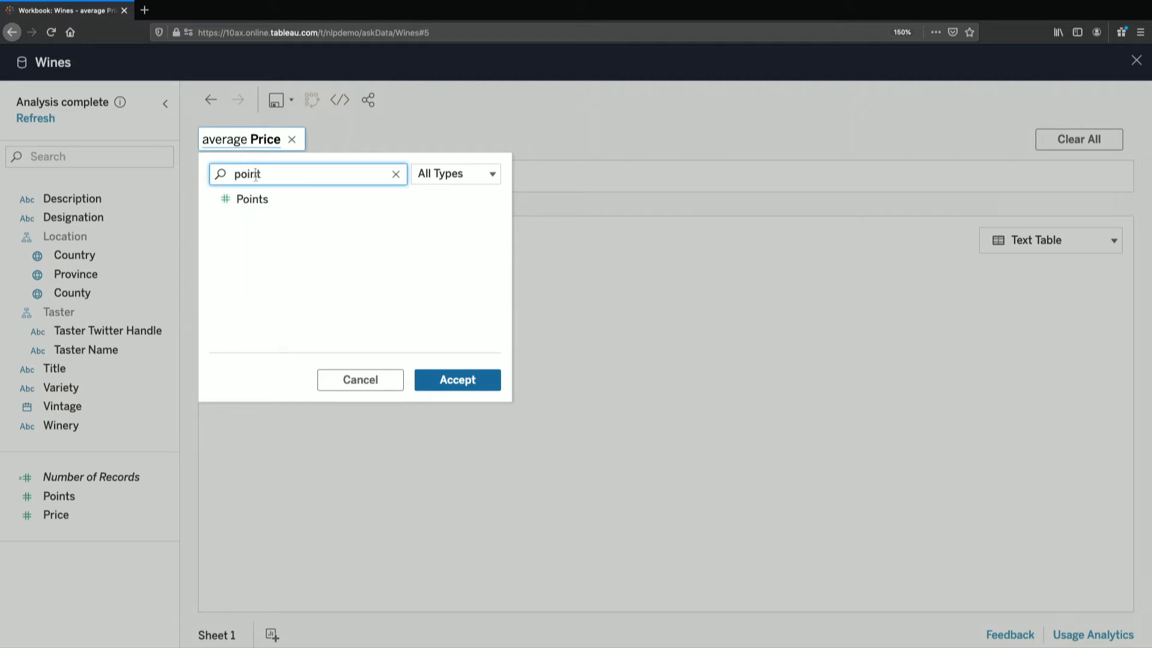
pyautogui.click(259, 199)
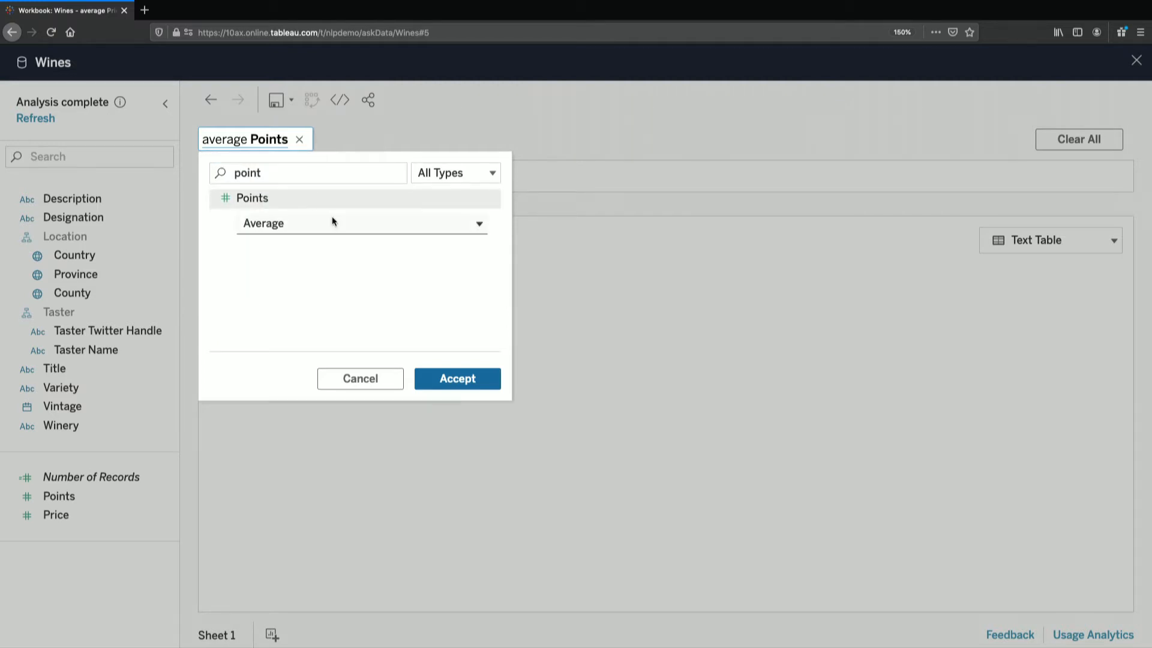
pyautogui.click(333, 222)
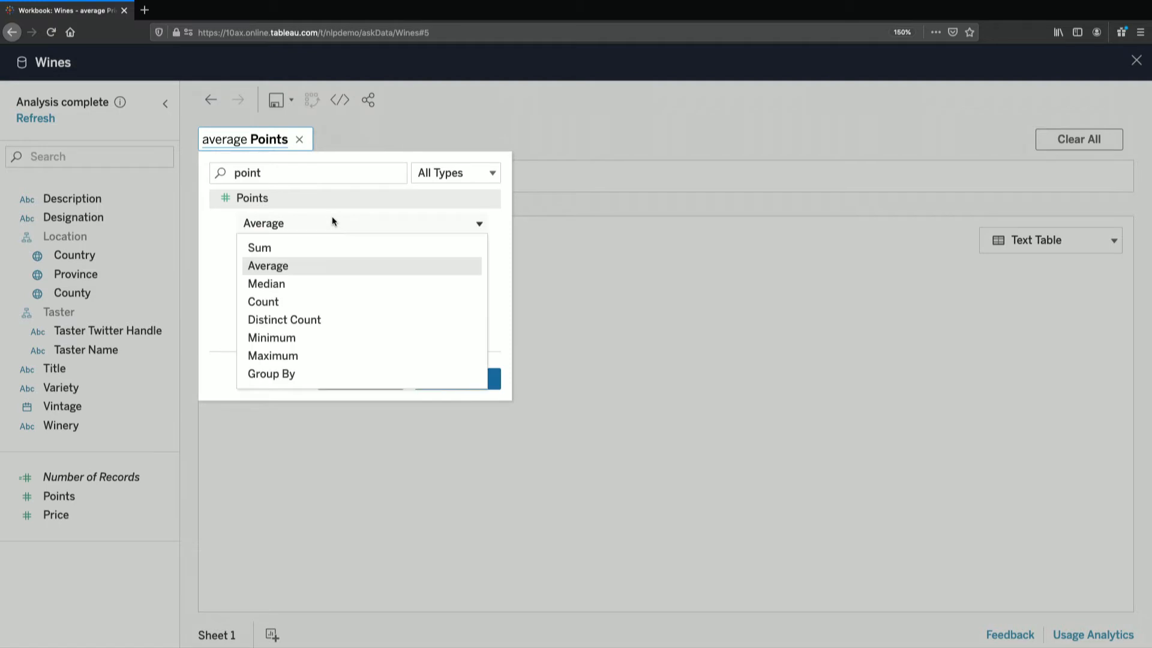
pyautogui.click(315, 286)
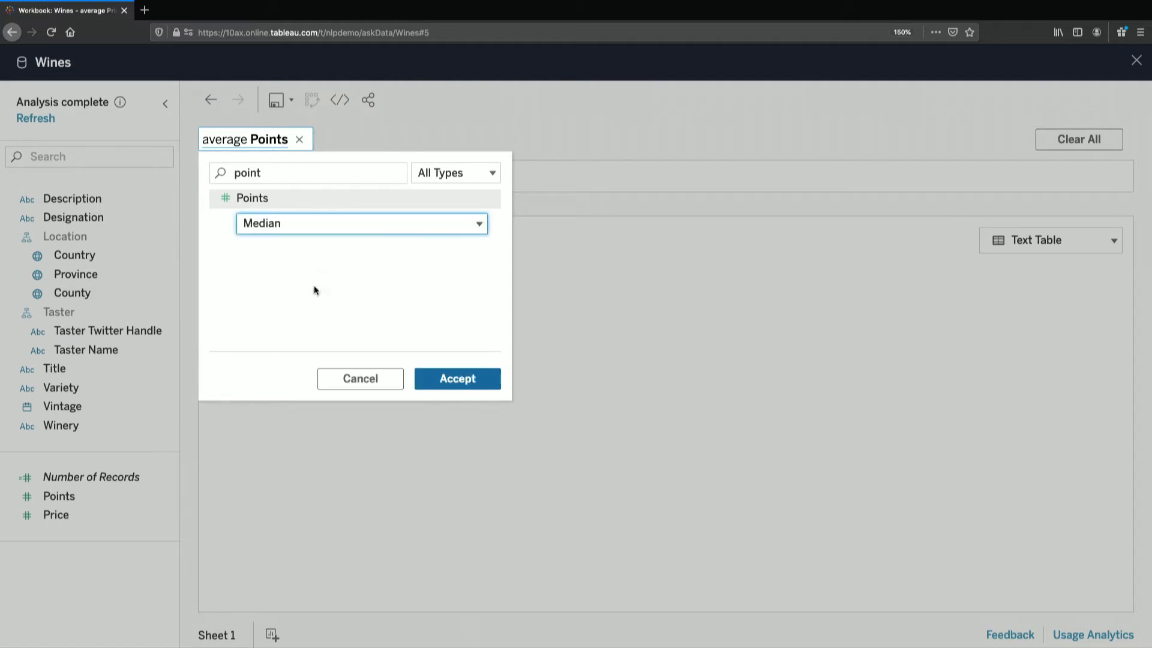
pyautogui.click(430, 386)
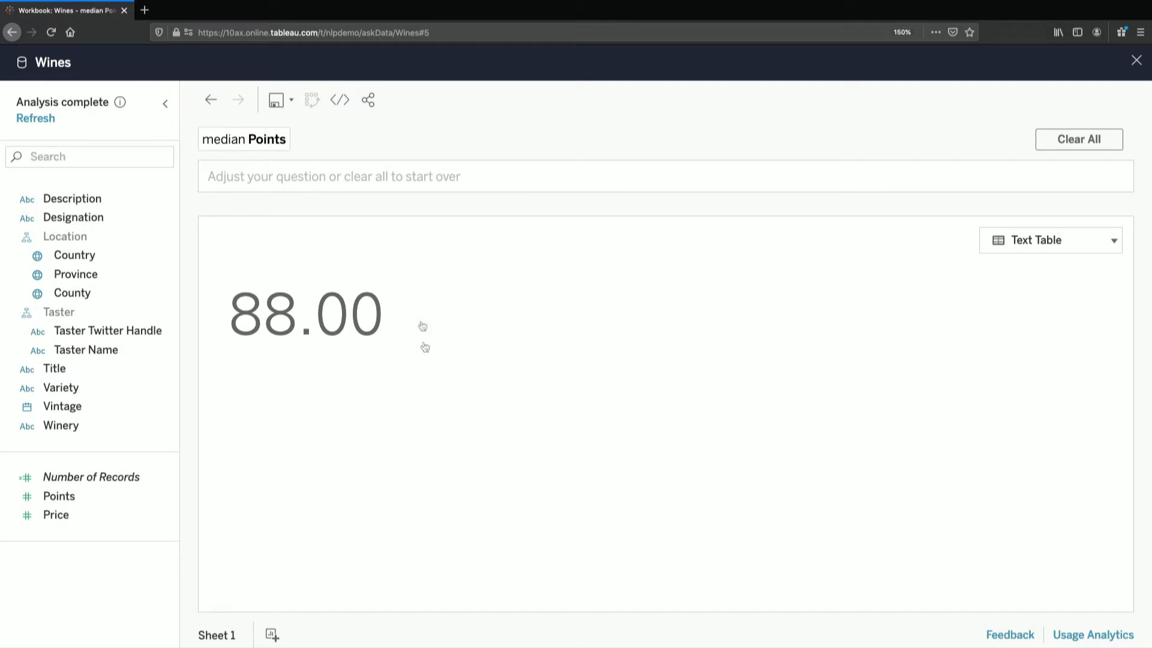
# Step: Extend the median Points question with "by country" to group the result by Country
pyautogui.click(422, 184)
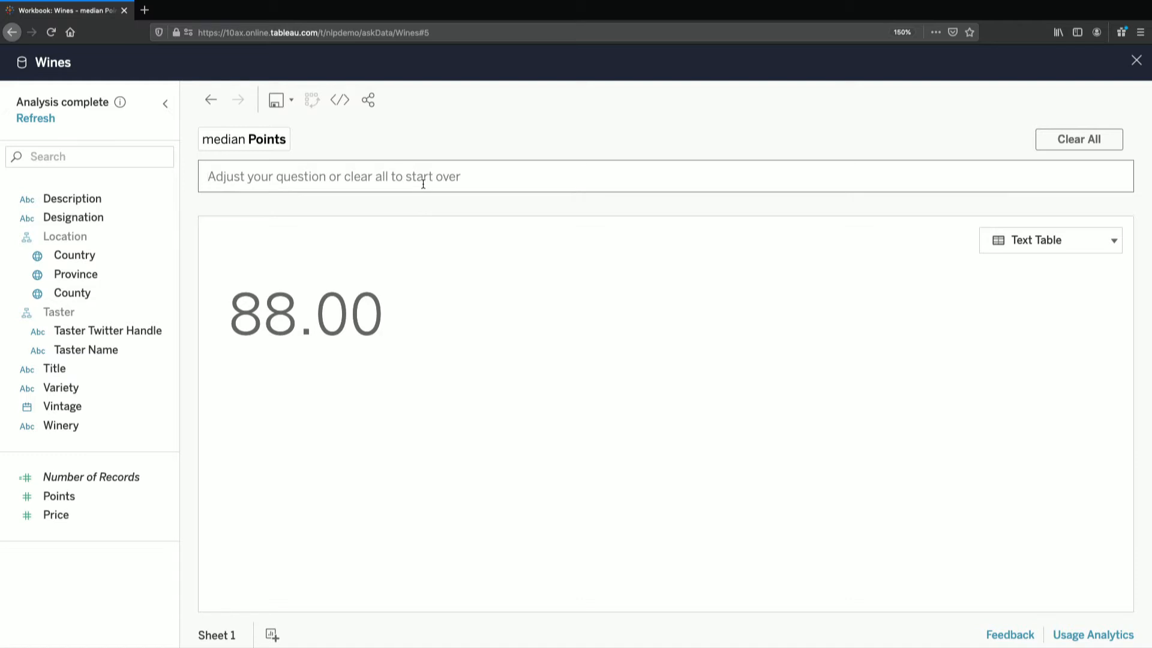
pyautogui.write('by countr')
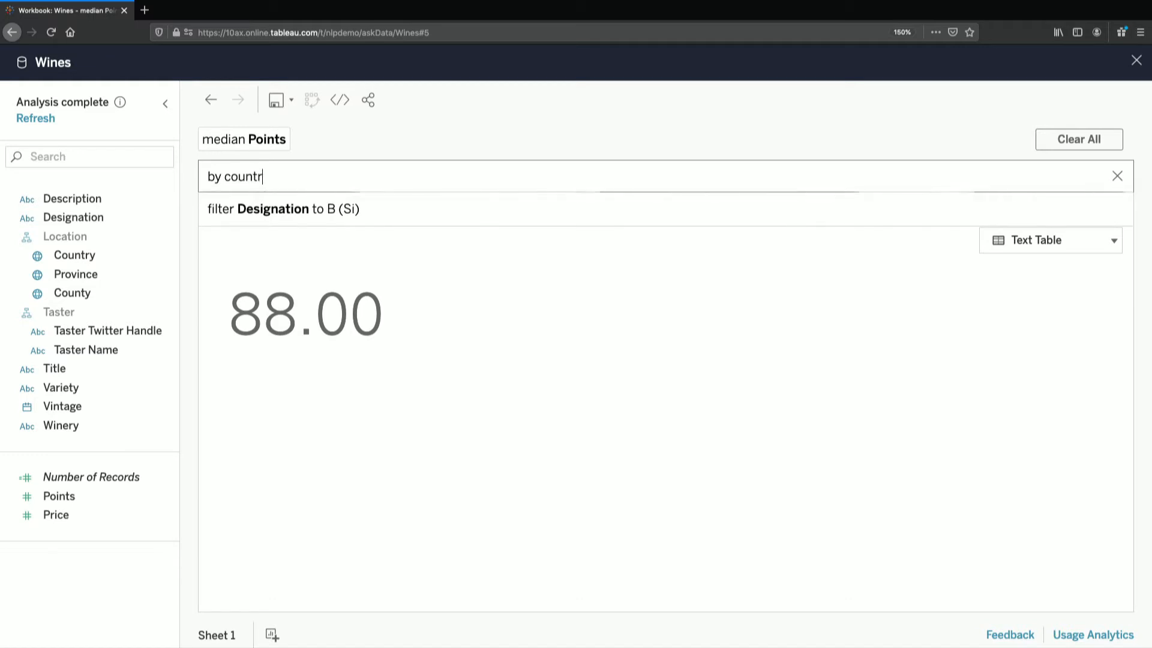
pyautogui.write('y')
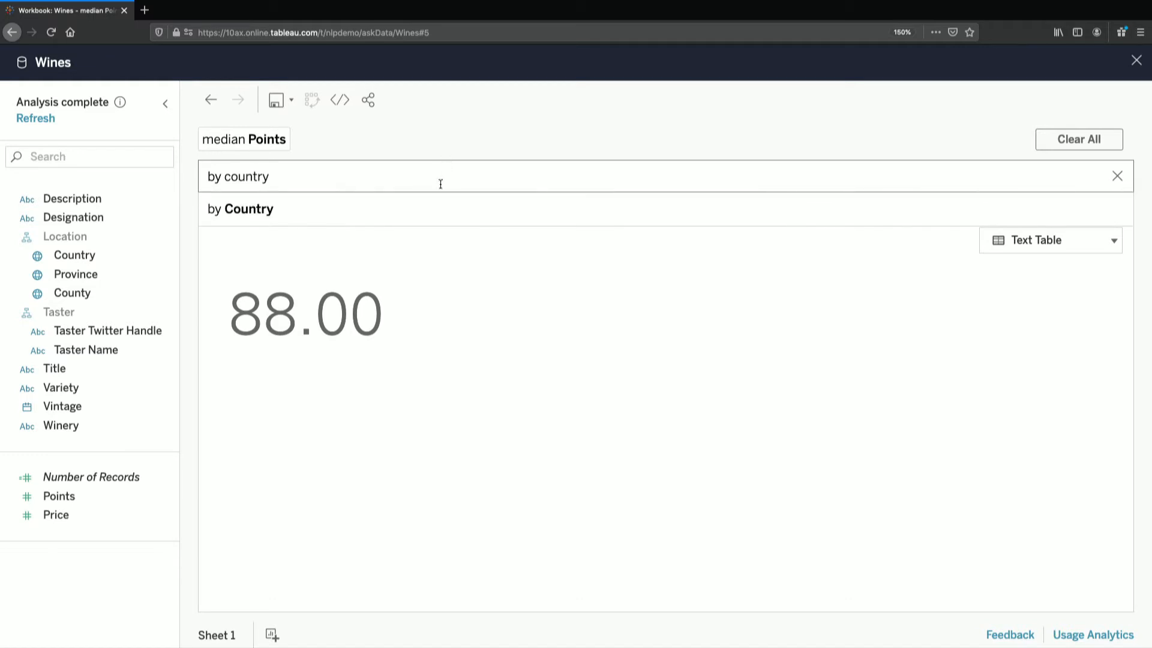
pyautogui.click(437, 210)
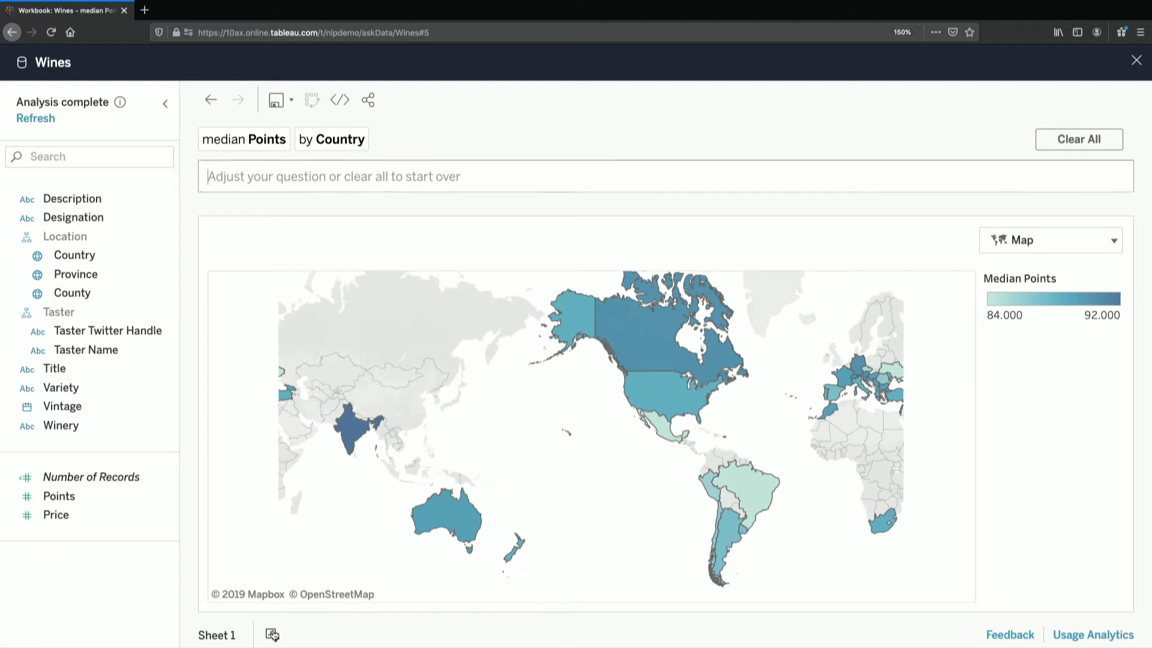
# Step: On a new sheet, ask for "number of wines with price under 35" and accept count of Title with Price at most $35
pyautogui.click(272, 635)
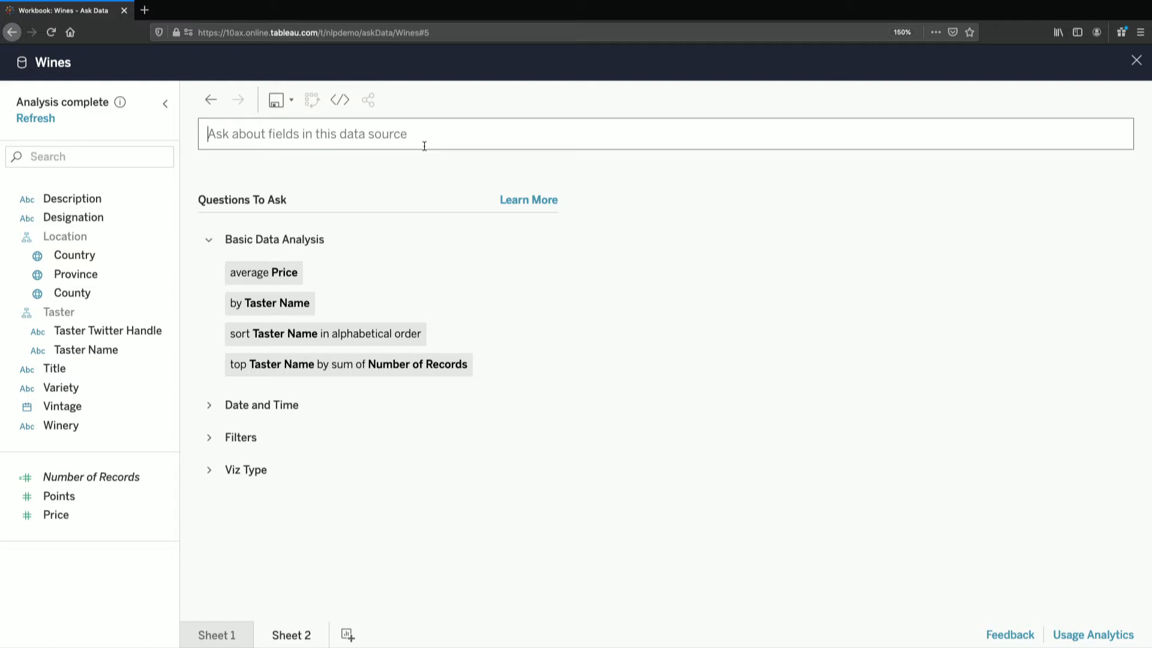
pyautogui.write('numbe')
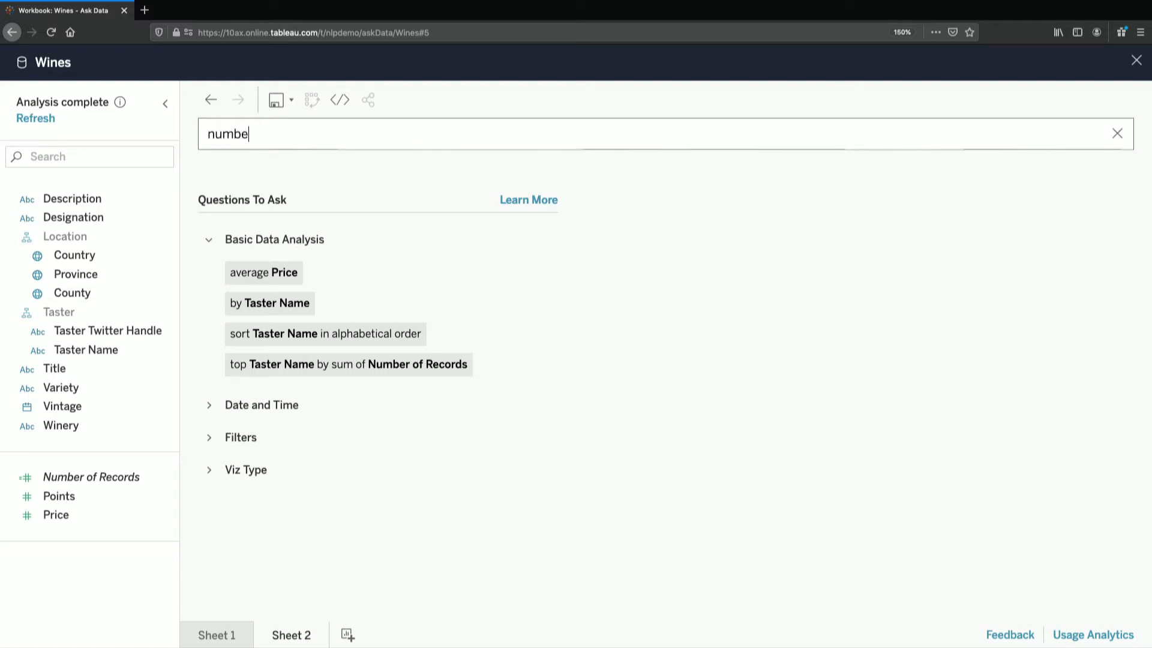
pyautogui.write('r ofn')
pyautogui.press('BackSpace')
pyautogui.write('wines wi')
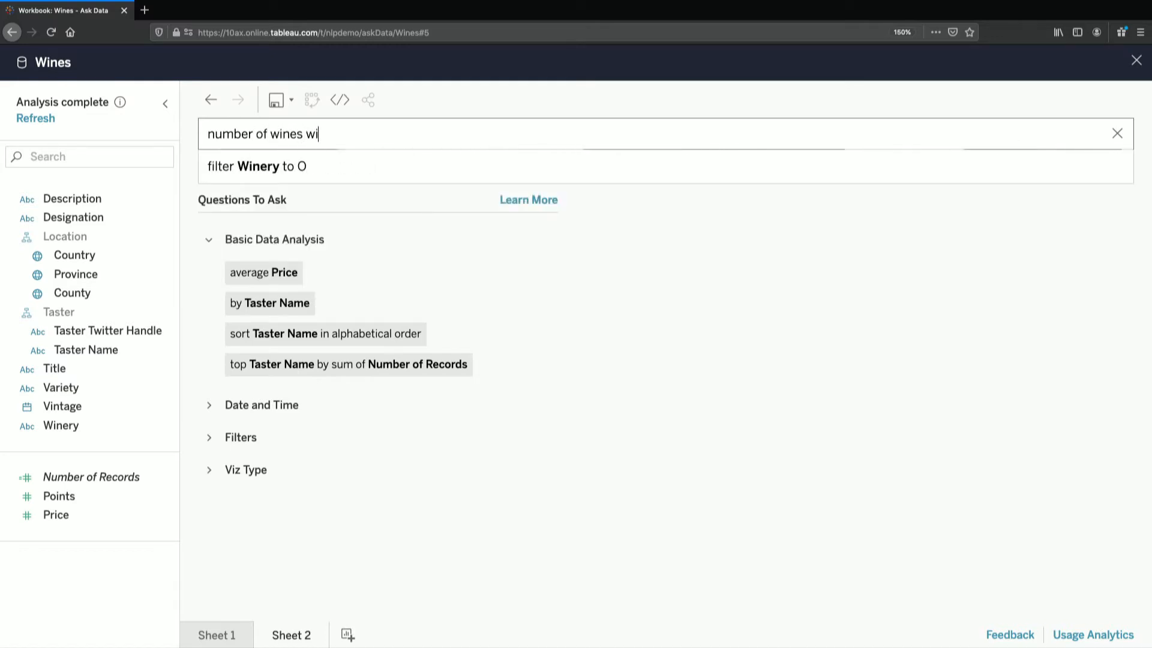
pyautogui.write('th price under 35')
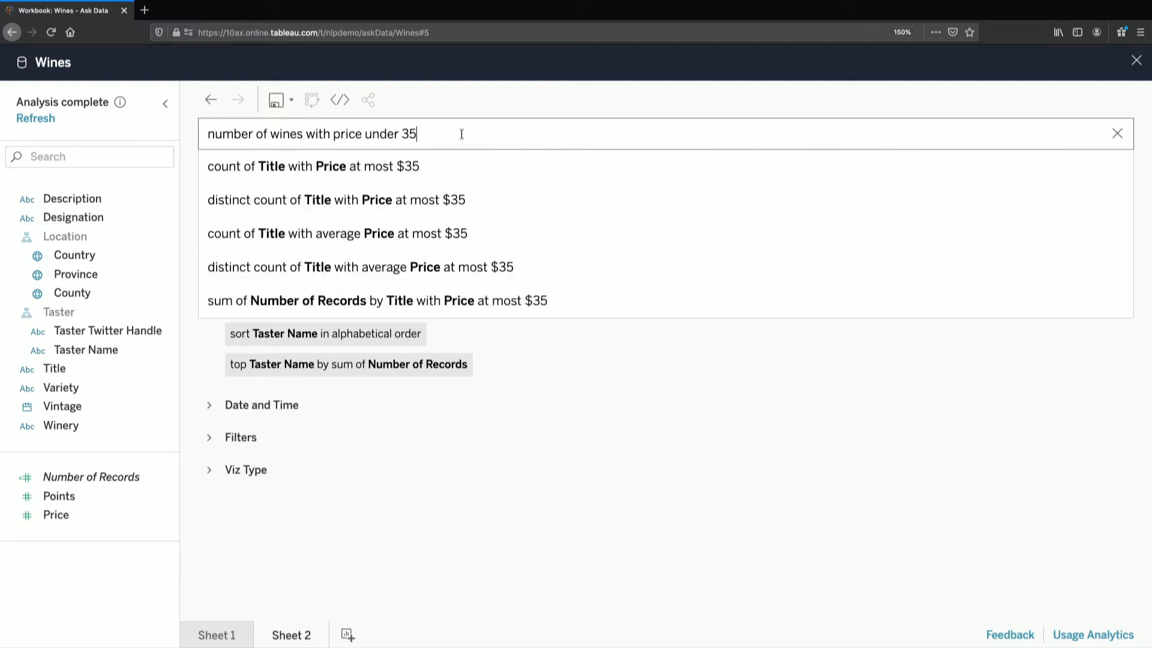
pyautogui.click(469, 168)
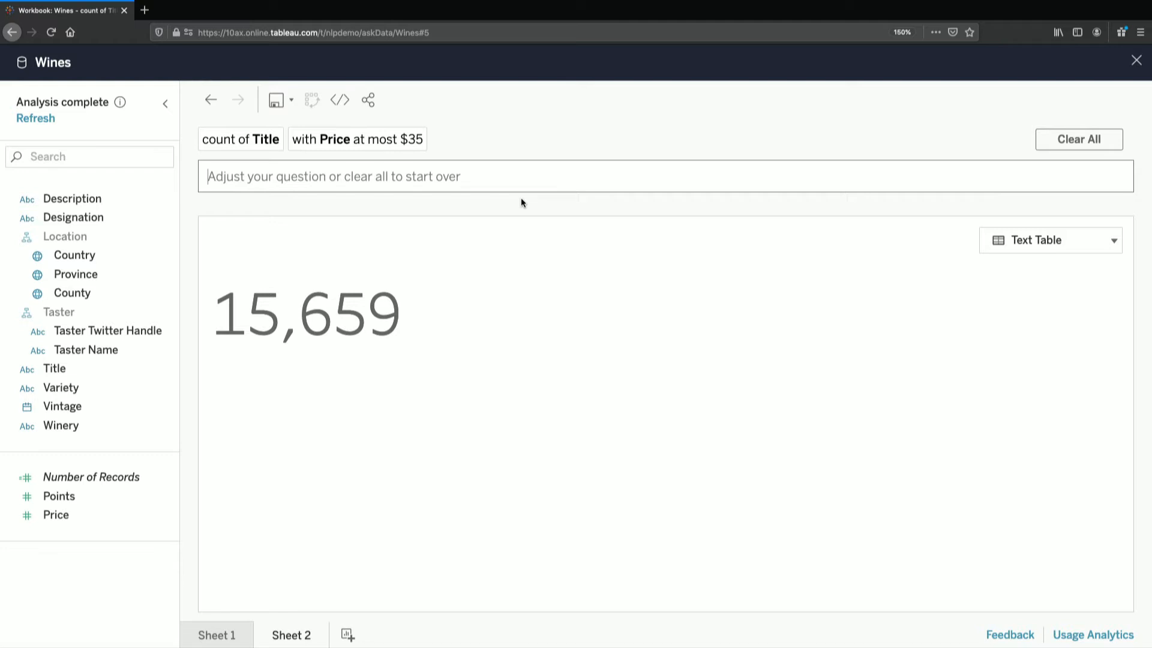
# Step: Narrow the wine count with "in napa valley", filtering County to Napa Valley
pyautogui.write('in')
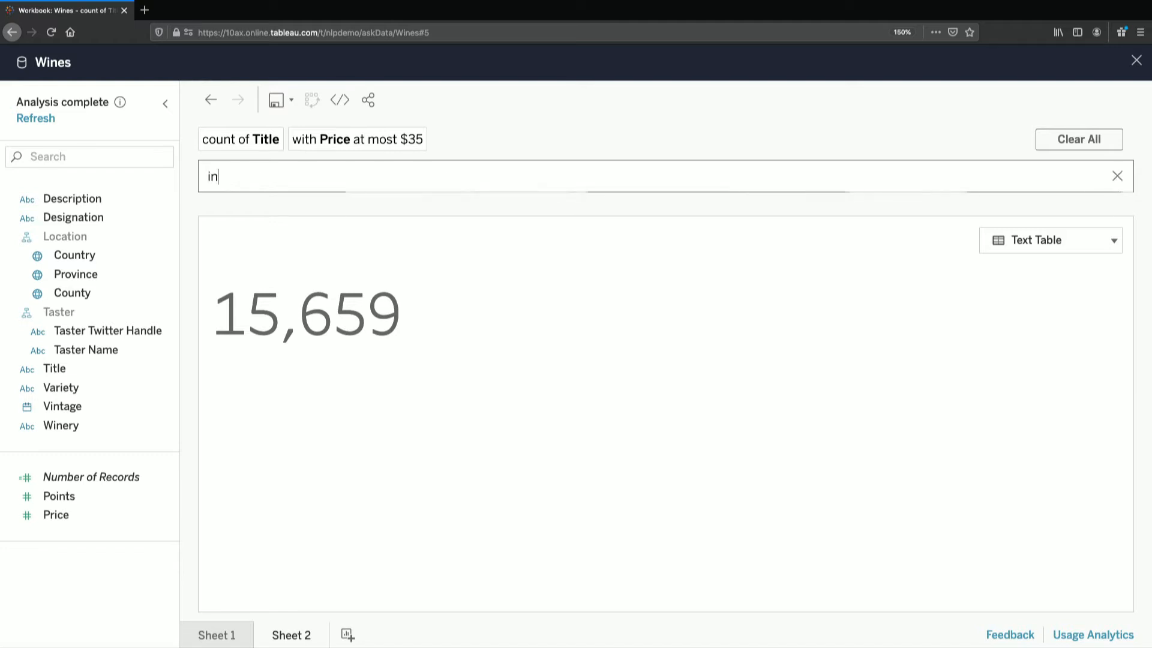
pyautogui.write(' napa valley')
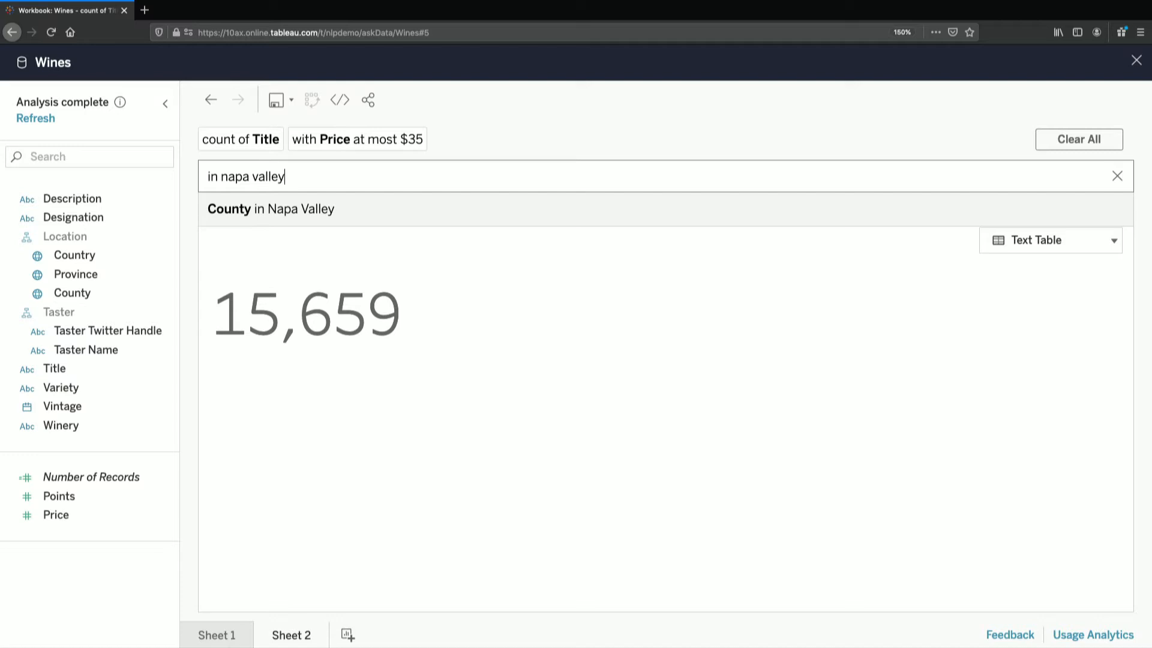
pyautogui.click(468, 210)
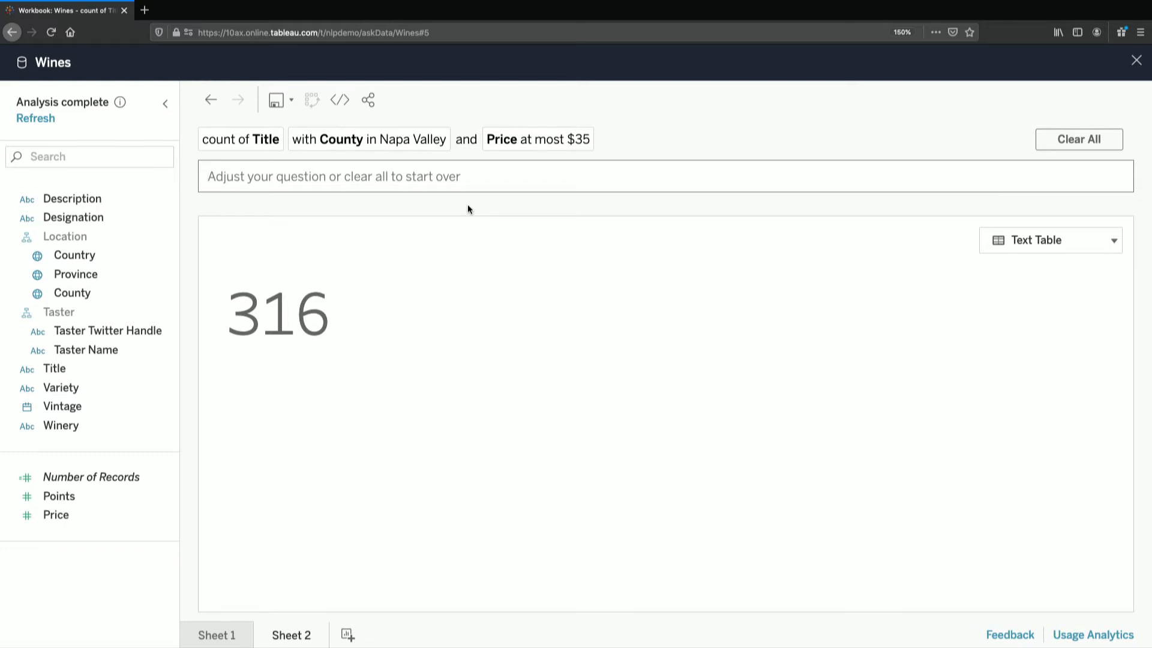
# Step: Break the Napa Valley wine count down "by variety" using the Variety field
pyautogui.click(468, 180)
pyautogui.write('by variety')
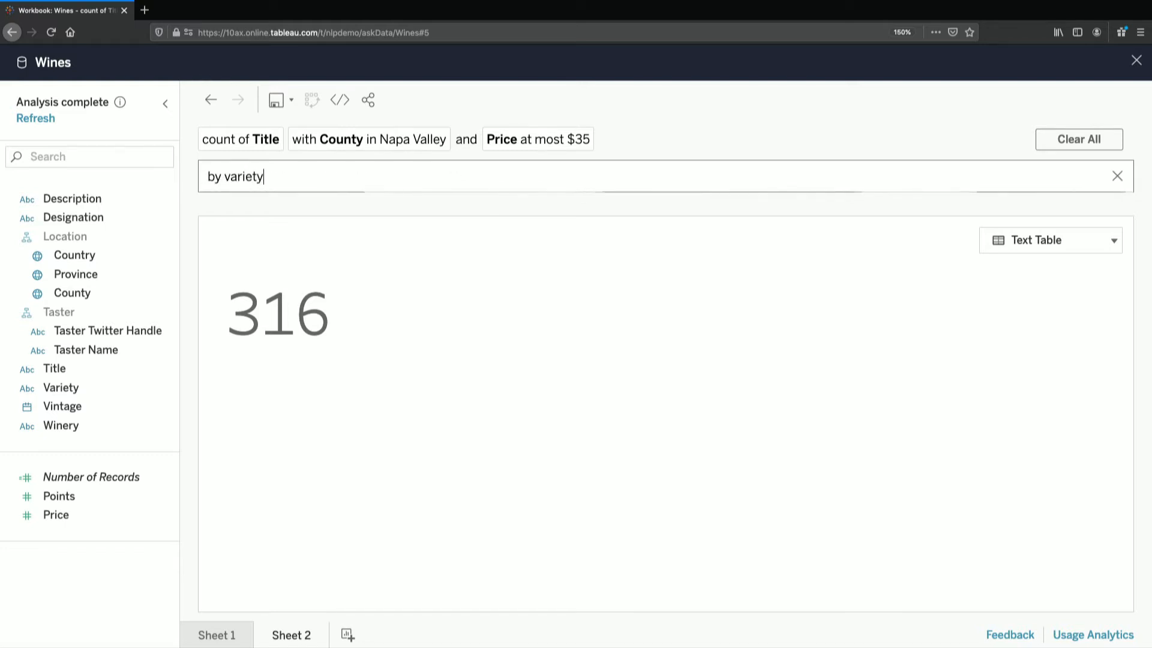
pyautogui.click(452, 213)
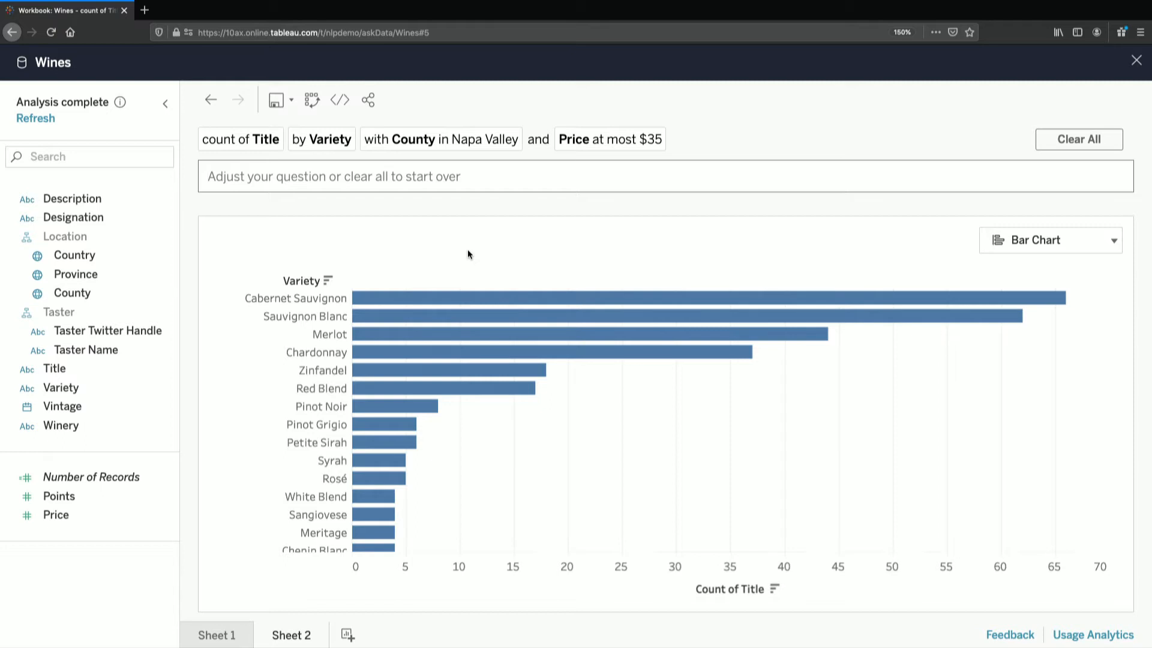
# Step: Add "sort by average points" to the question and choose sorting Variety in descending order by average Points
pyautogui.moveTo(457, 294)
pyautogui.write('s')
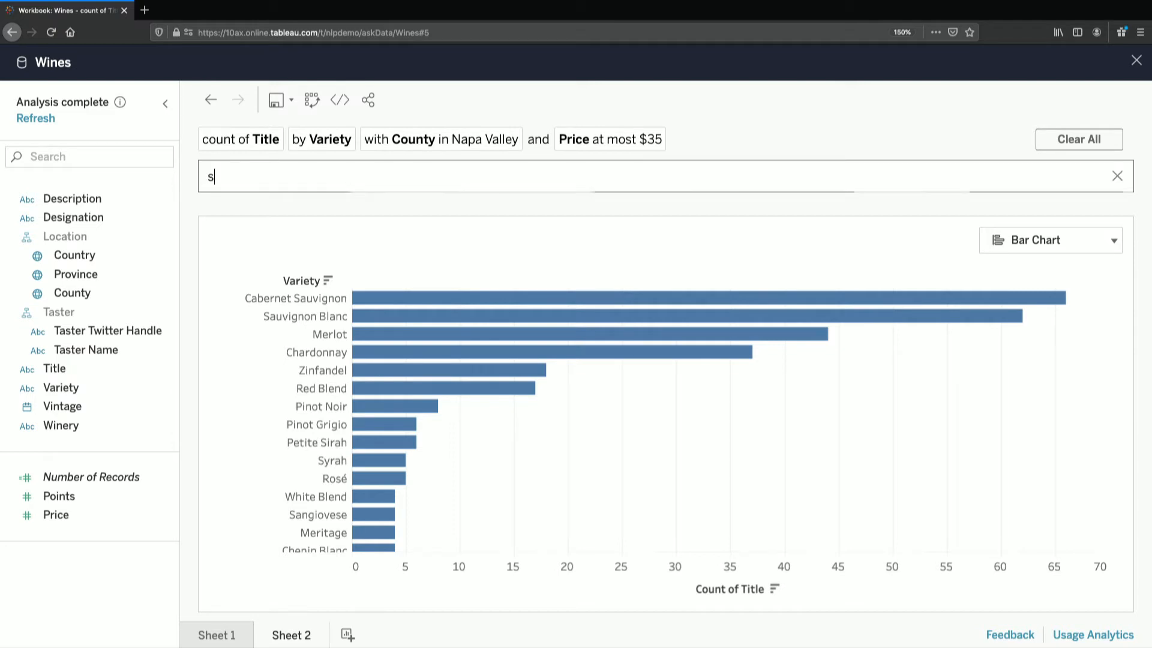
pyautogui.write('ort by average points')
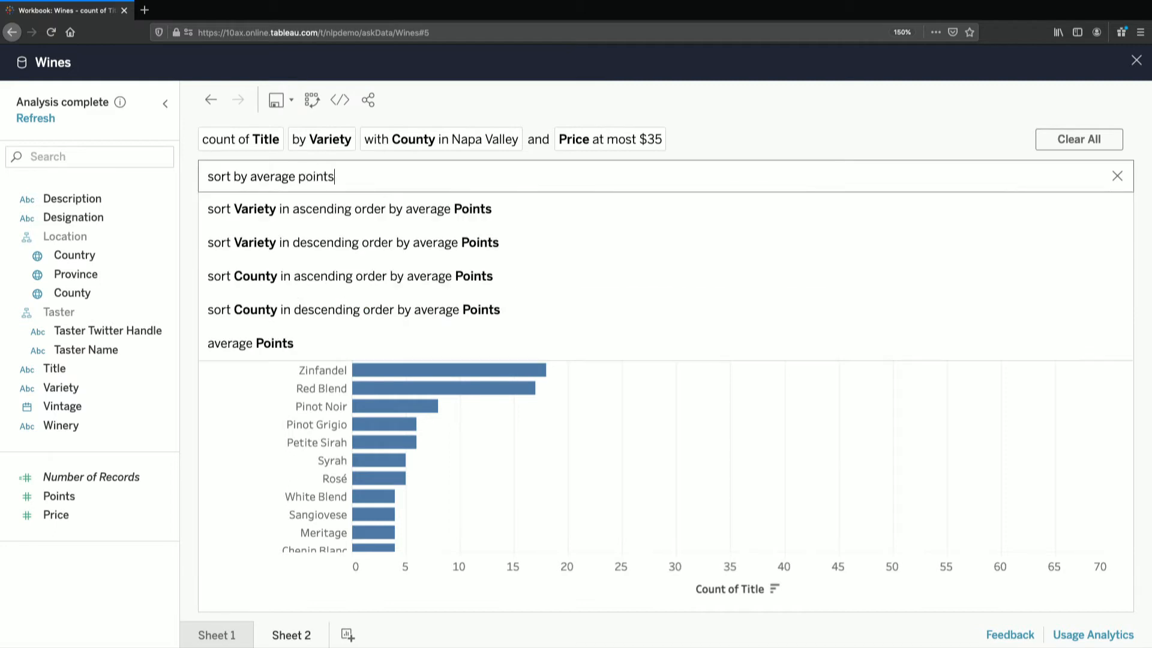
pyautogui.click(489, 237)
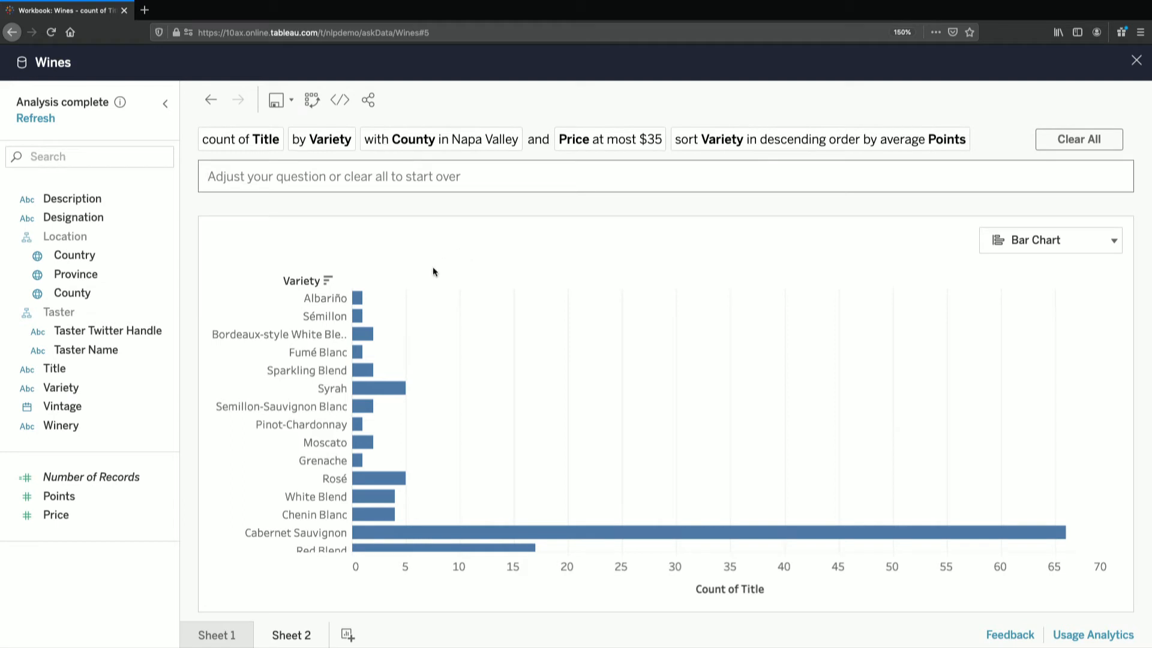
# Step: On a new sheet, ask for "top 5 tasters by sum of price" and accept top 5 Taster Names by sum of Price
pyautogui.moveTo(365, 316)
pyautogui.moveTo(542, 539)
pyautogui.click(362, 631)
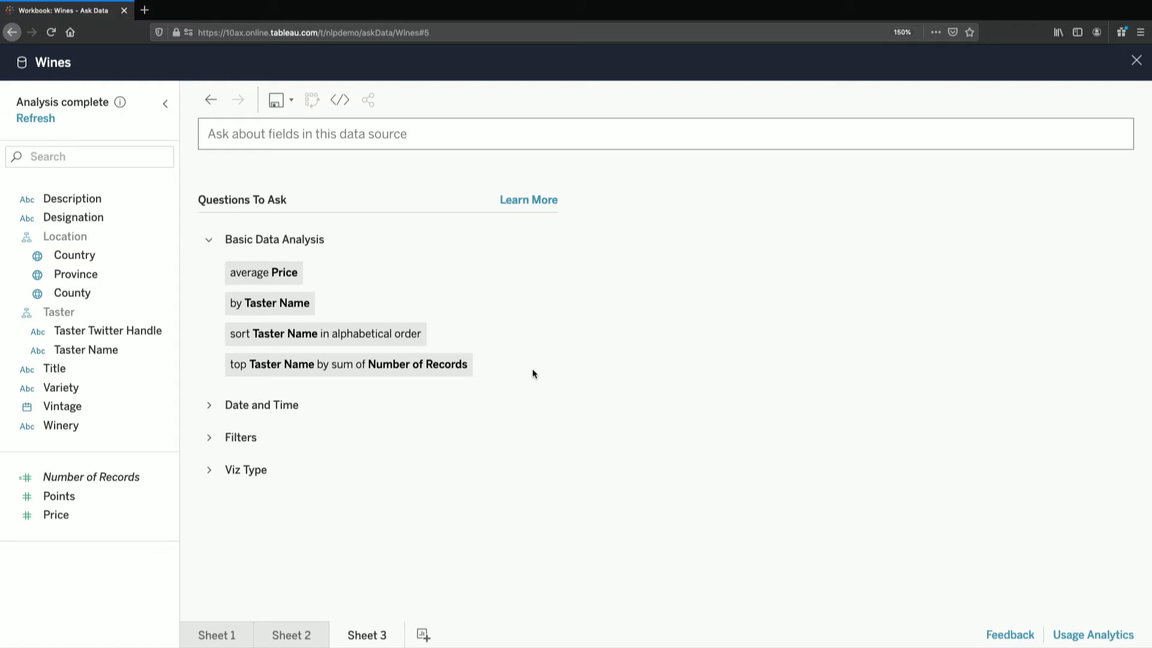
pyautogui.write('top')
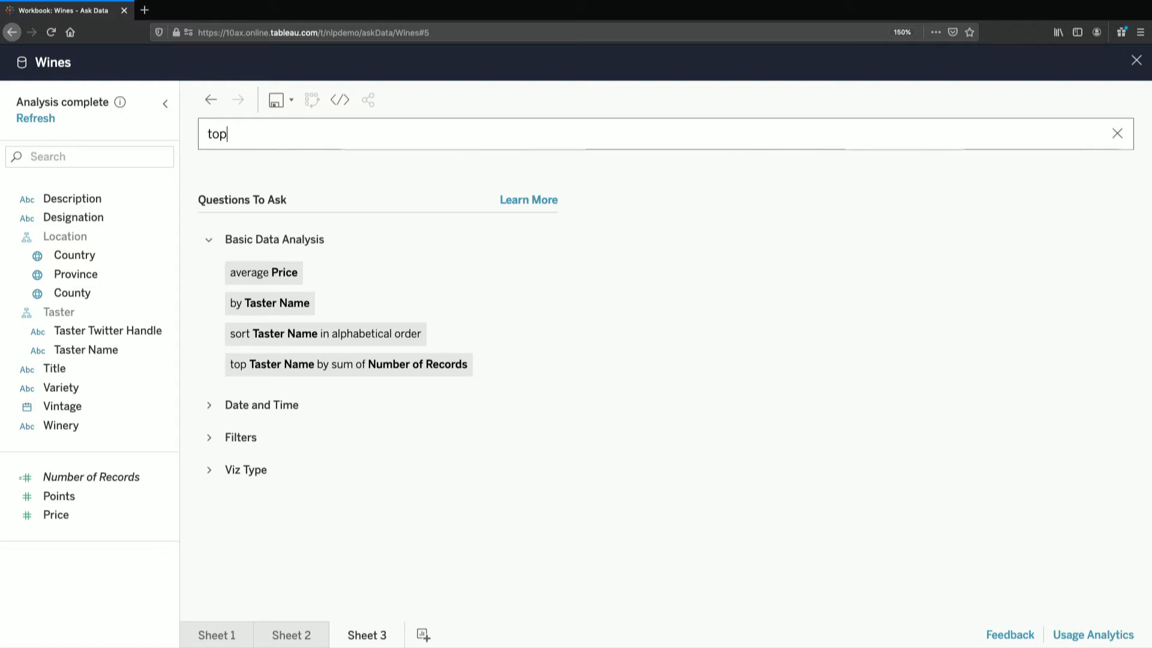
pyautogui.write(' 5 taster')
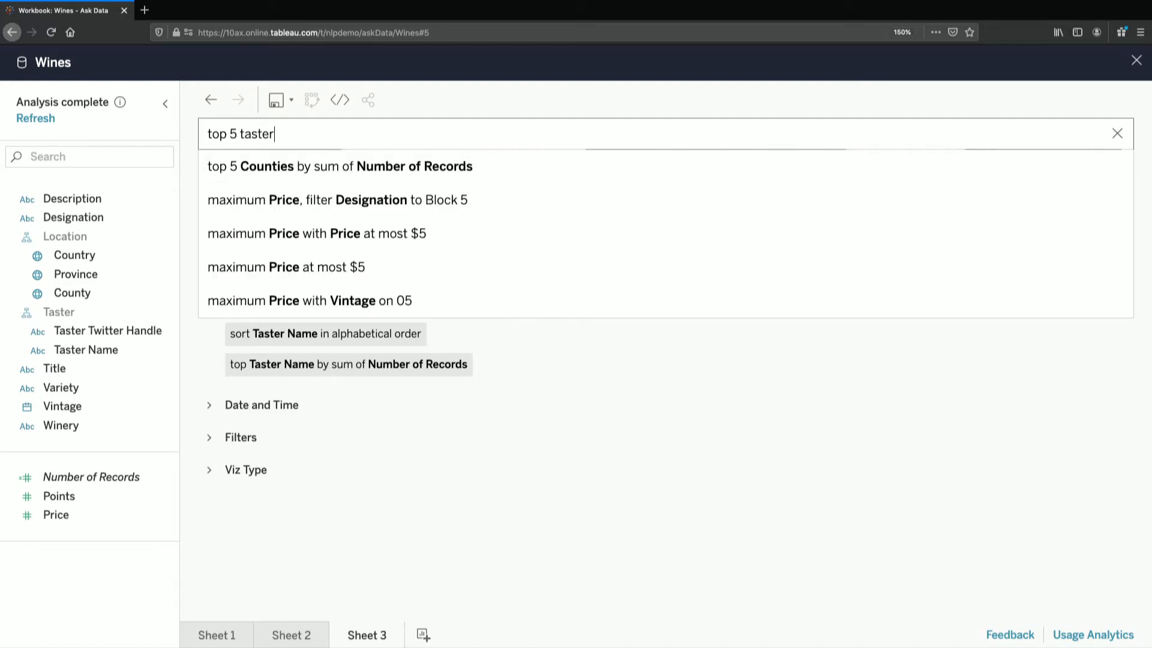
pyautogui.write('s by sum fo price')
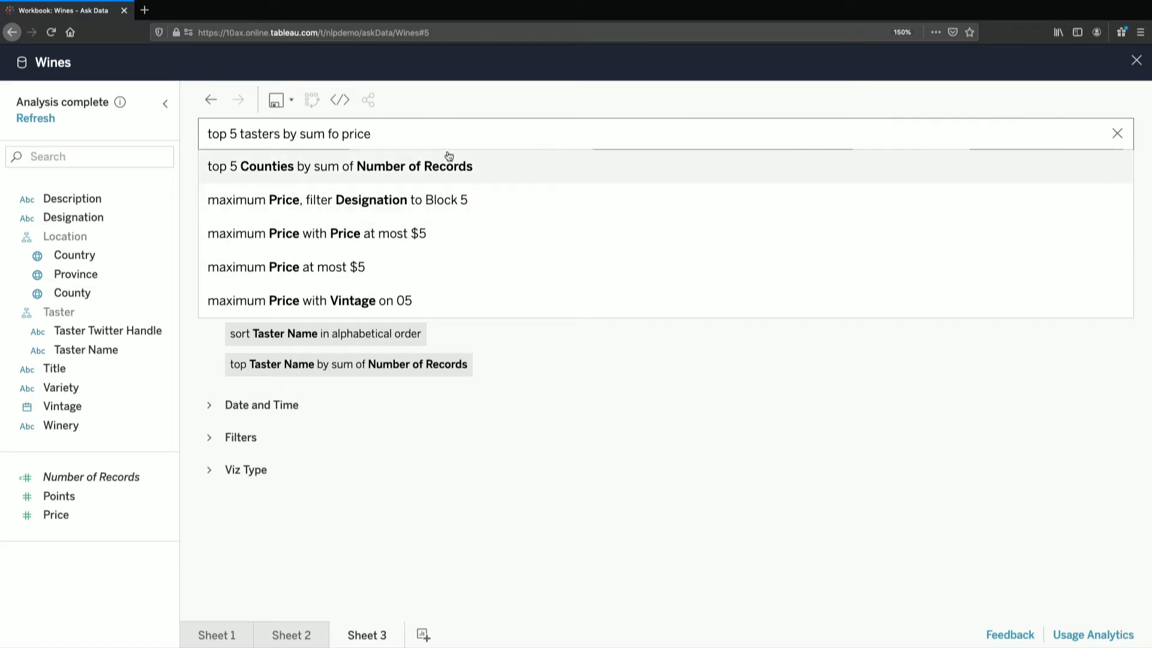
pyautogui.click(342, 133)
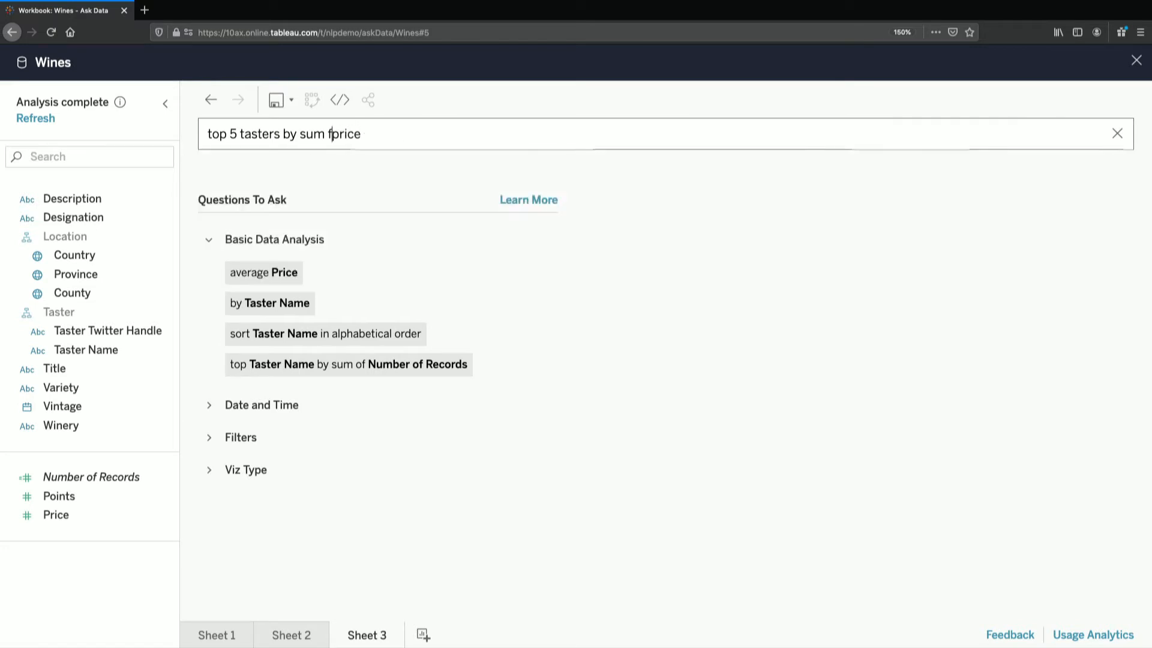
pyautogui.press('BackSpace')
pyautogui.press('BackSpace')
pyautogui.write('of')
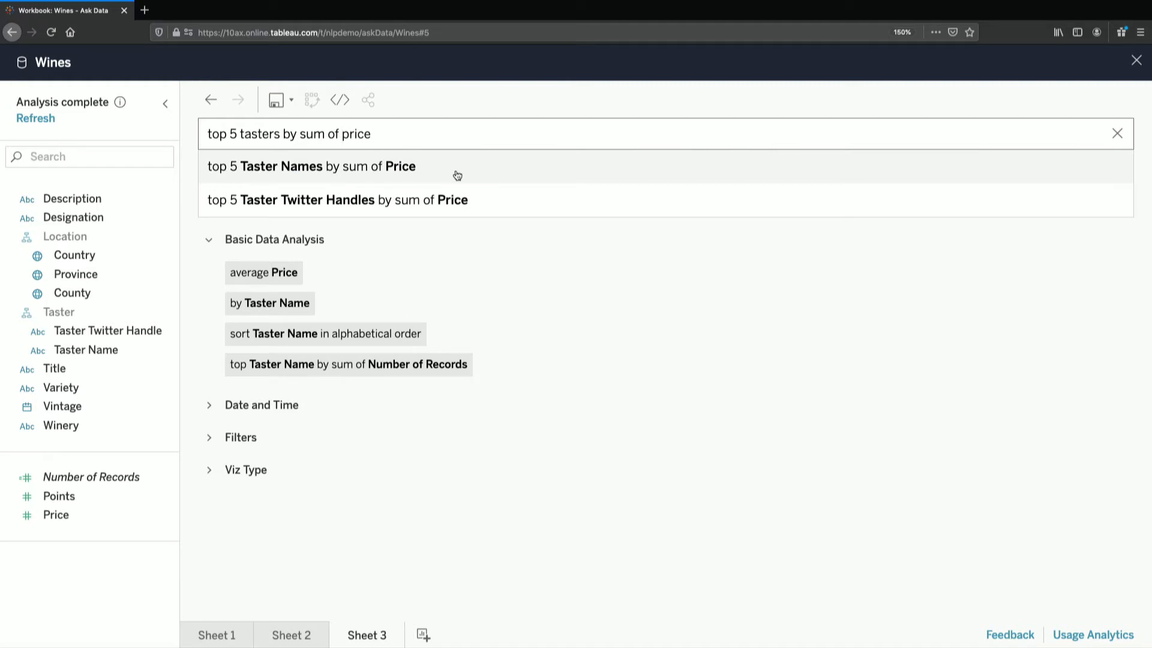
pyautogui.click(457, 175)
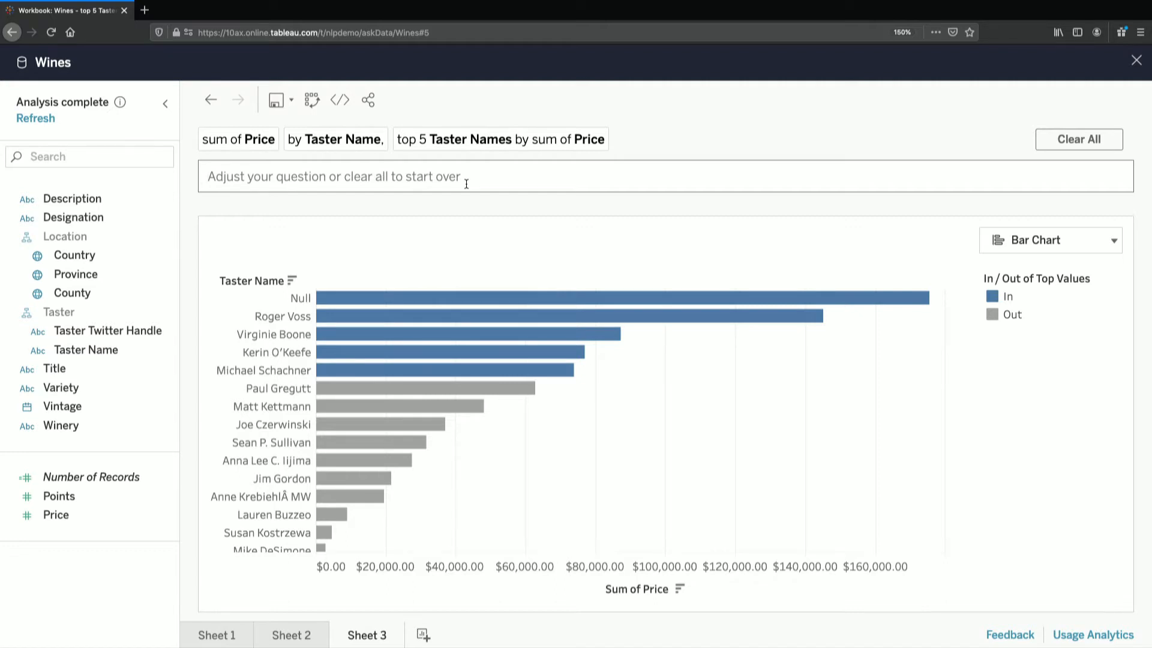
# Step: Add "exclude nulls" to the question, filtering Taster Name to exclude Null
pyautogui.write('exclu')
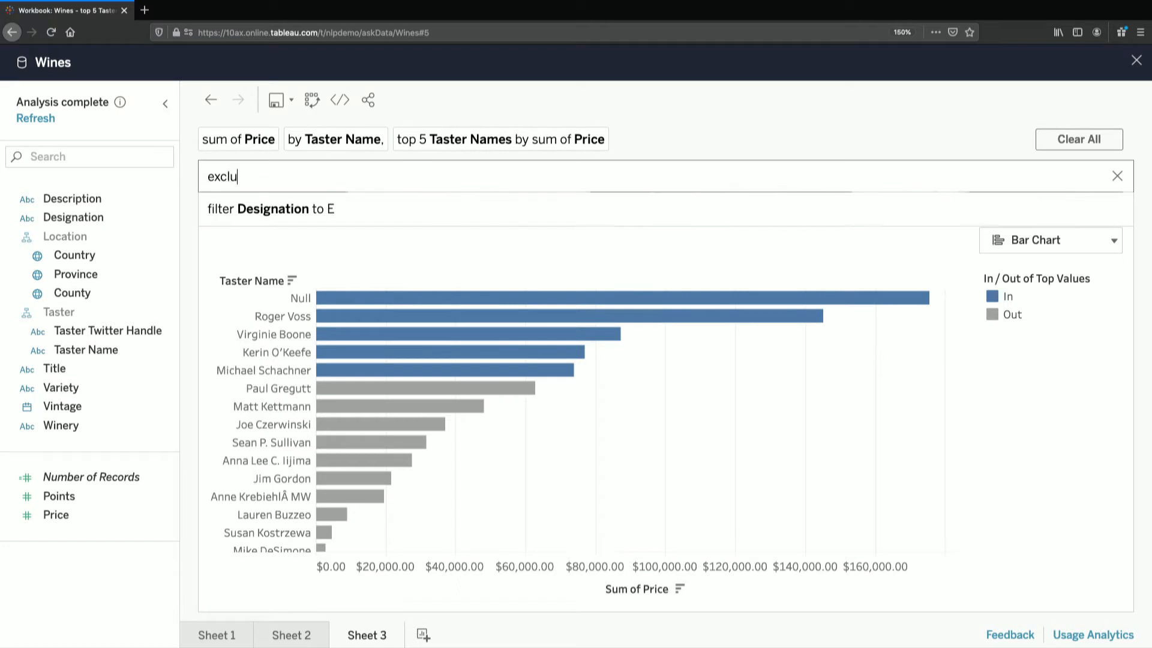
pyautogui.write('de nulls')
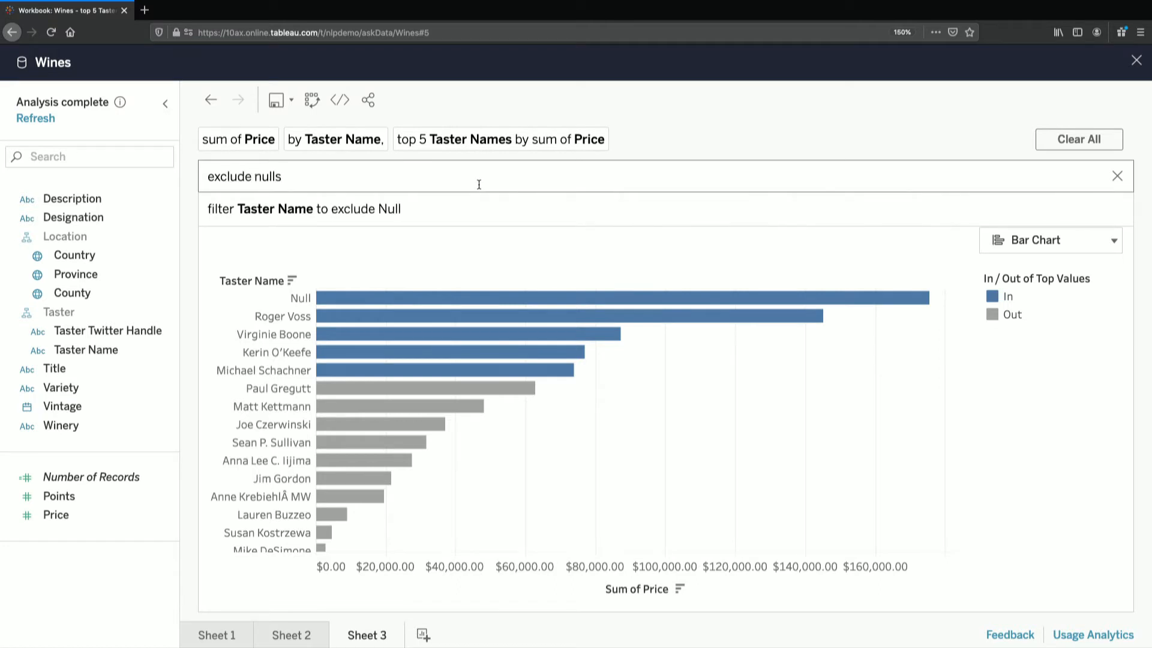
pyautogui.click(473, 211)
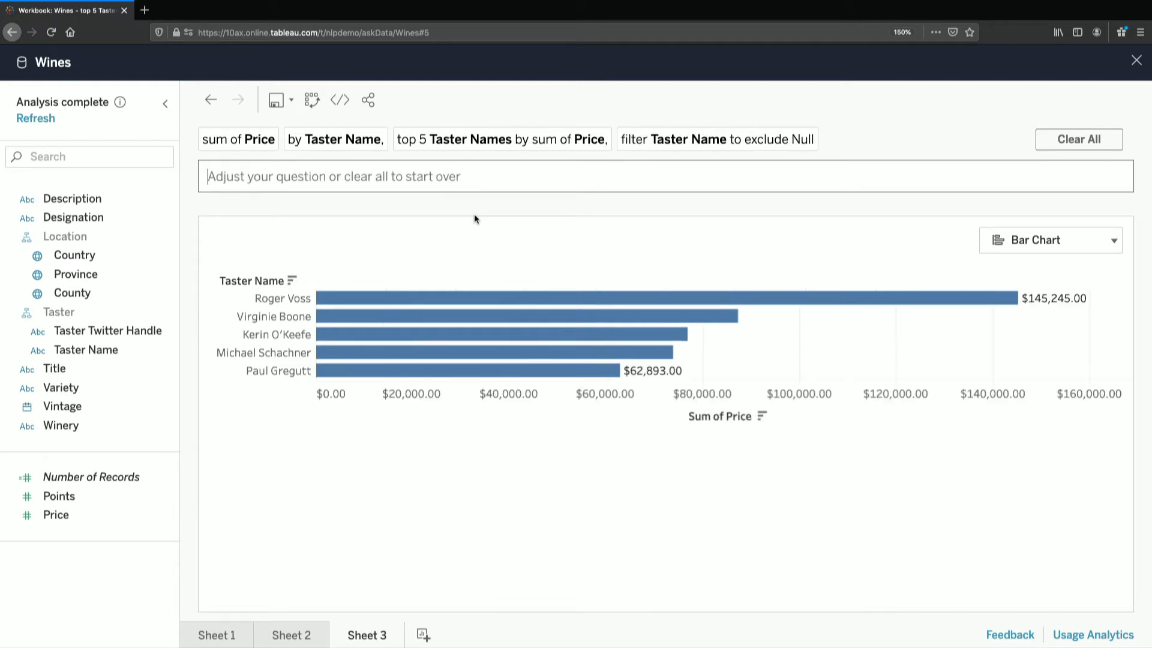
# Step: Break the top 5 tasters down further with "and by twitter", adding the Taster Twitter Handle field
pyautogui.moveTo(424, 302)
pyautogui.write('and by ti')
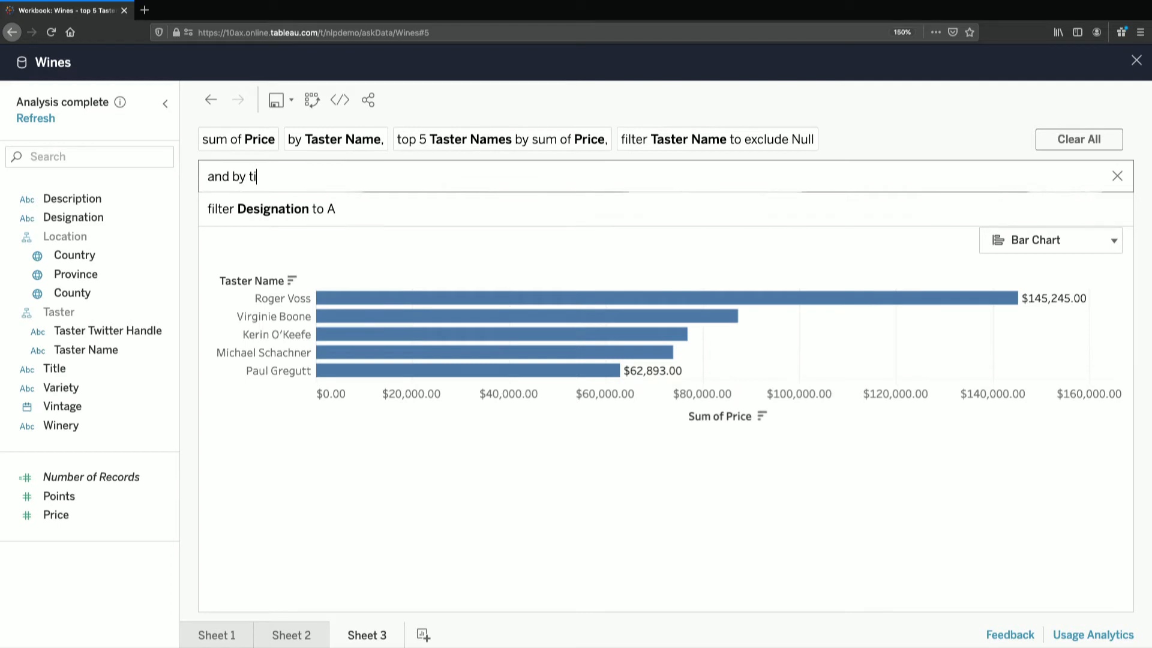
pyautogui.press('BackSpace')
pyautogui.write('witter')
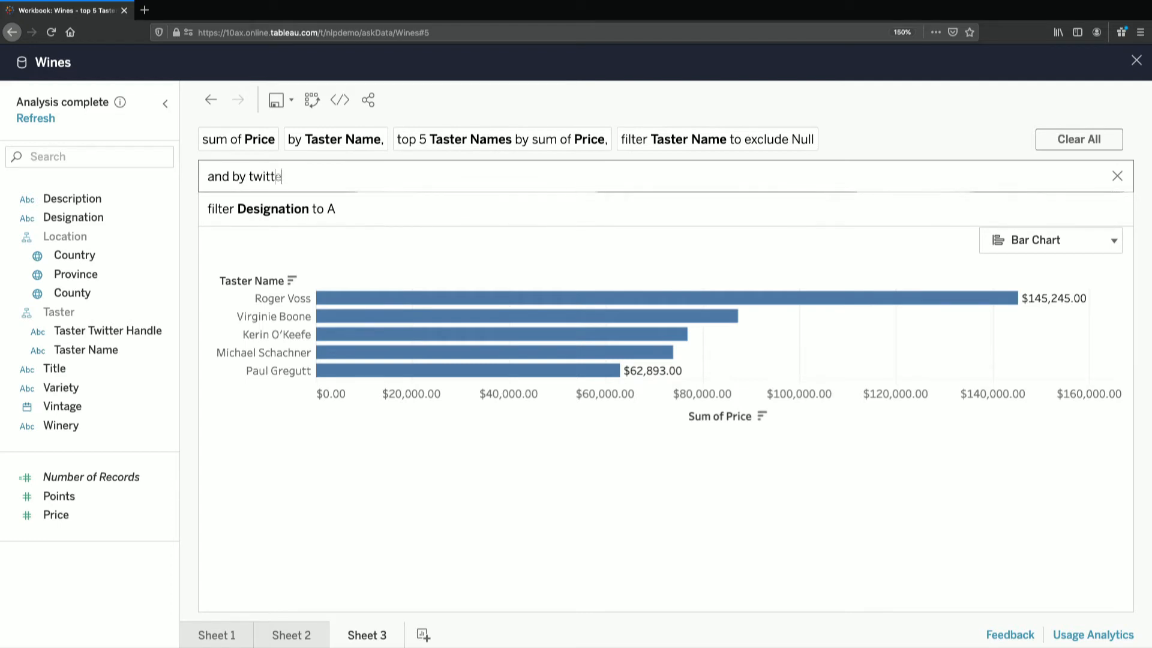
pyautogui.click(498, 197)
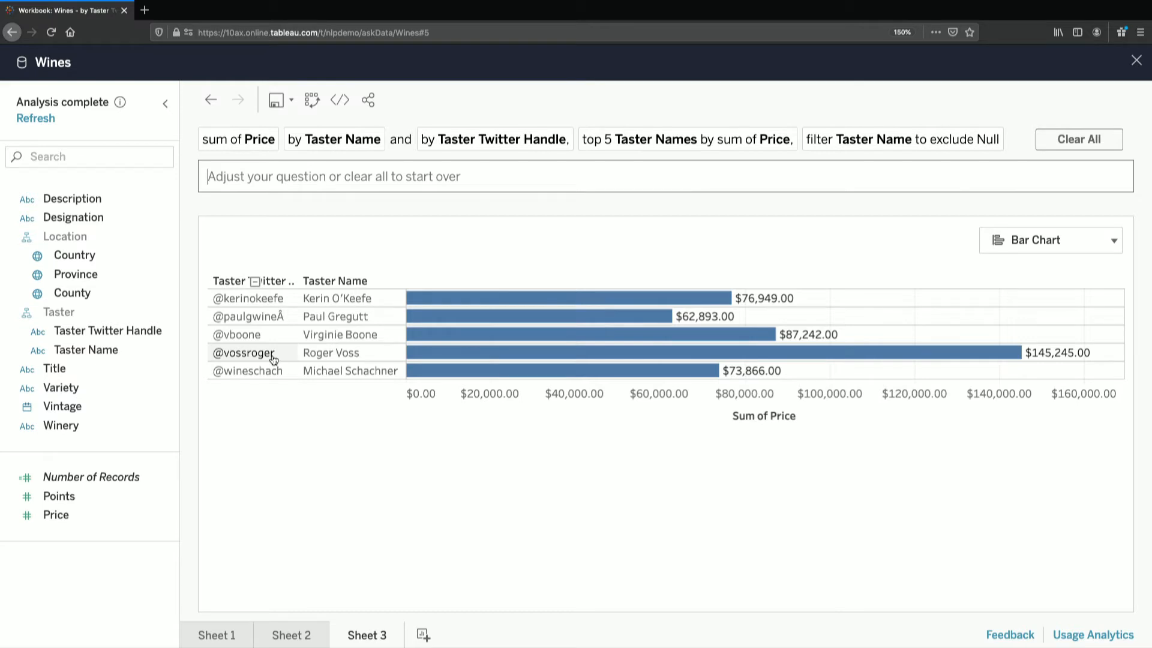
# Step: On a new sheet, ask for "yoy growth in price over time" and accept year over year difference in average Price over Vintage
pyautogui.click(430, 640)
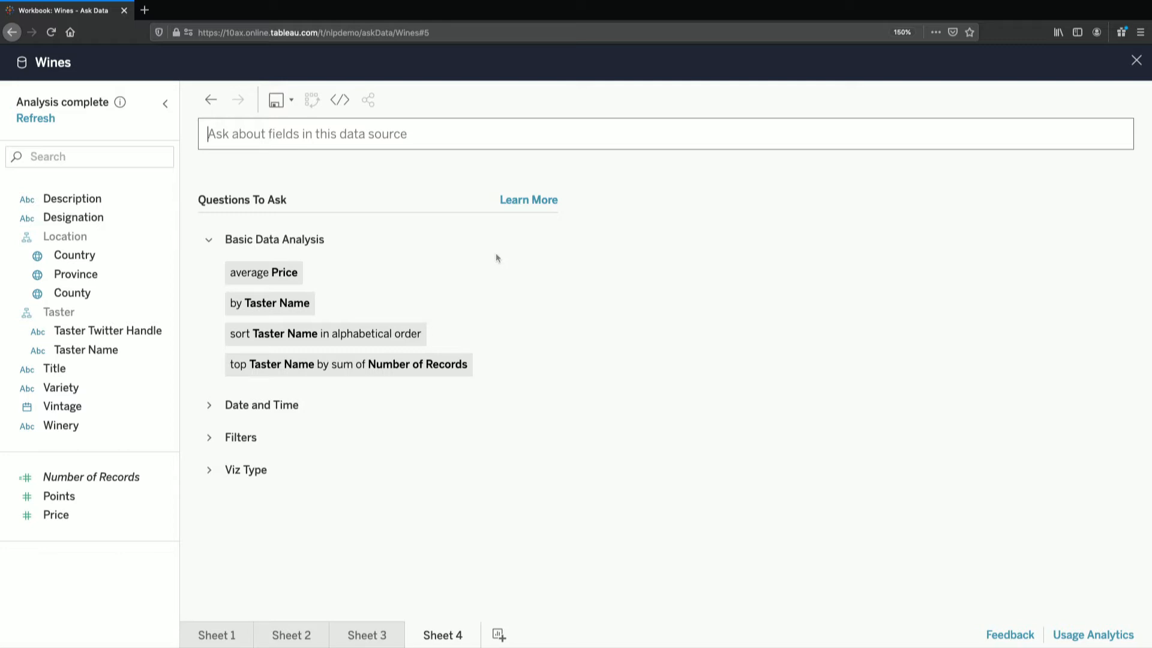
pyautogui.write('yoy growth ')
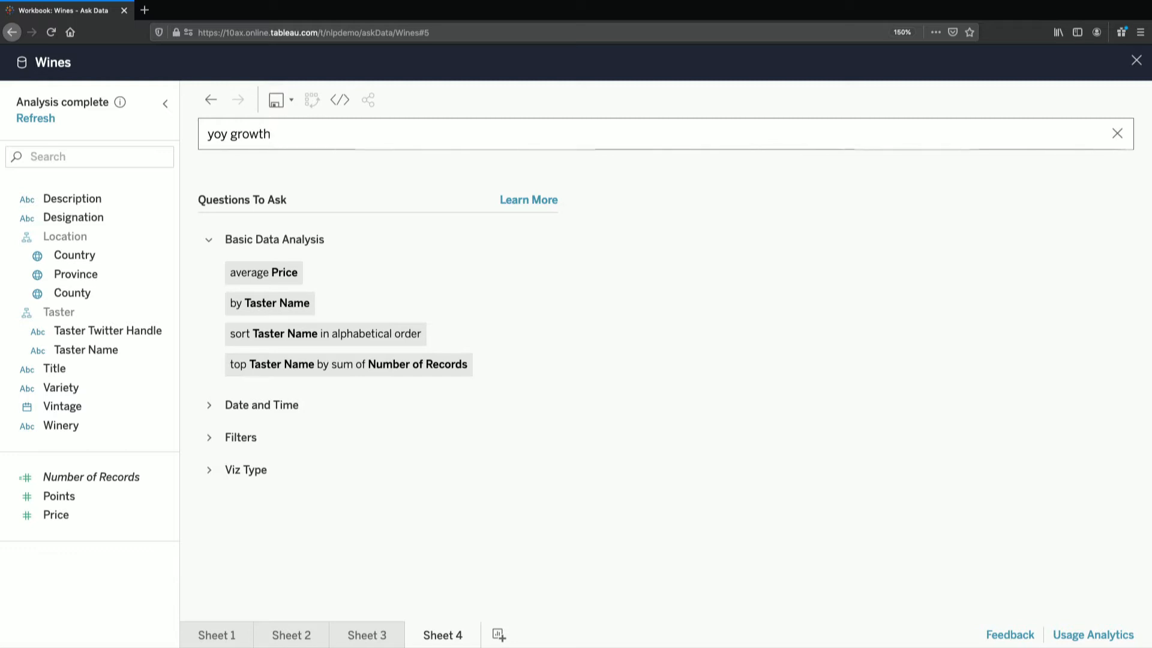
pyautogui.write('in price oveer time')
pyautogui.click(345, 137)
pyautogui.press('BackSpace')
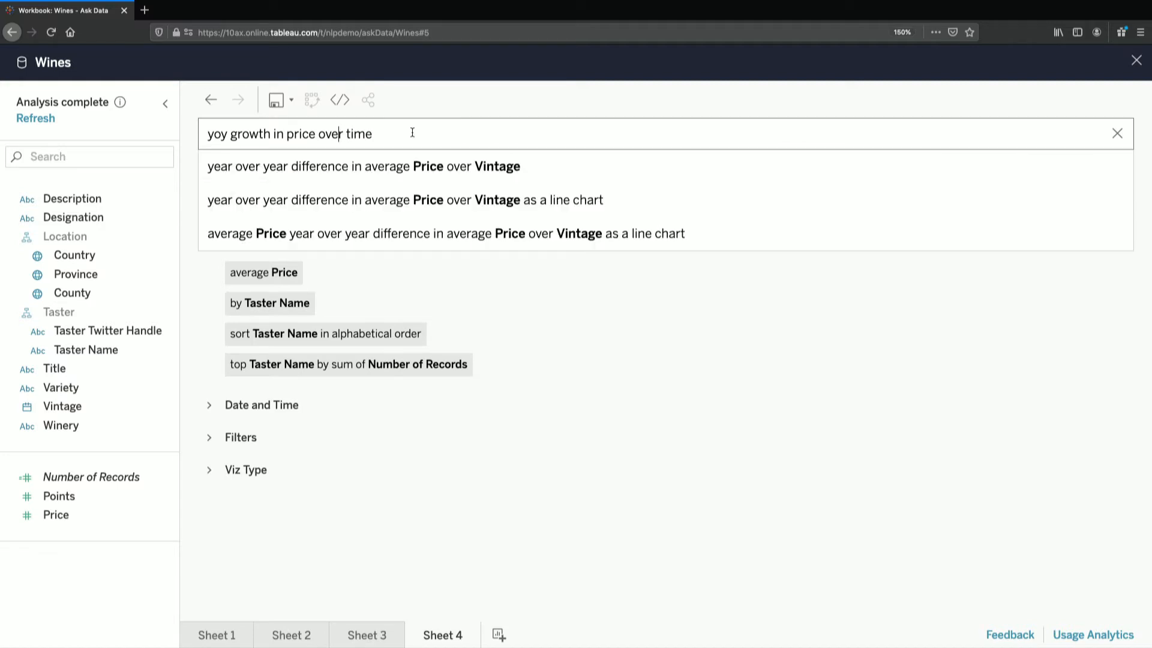
pyautogui.click(390, 165)
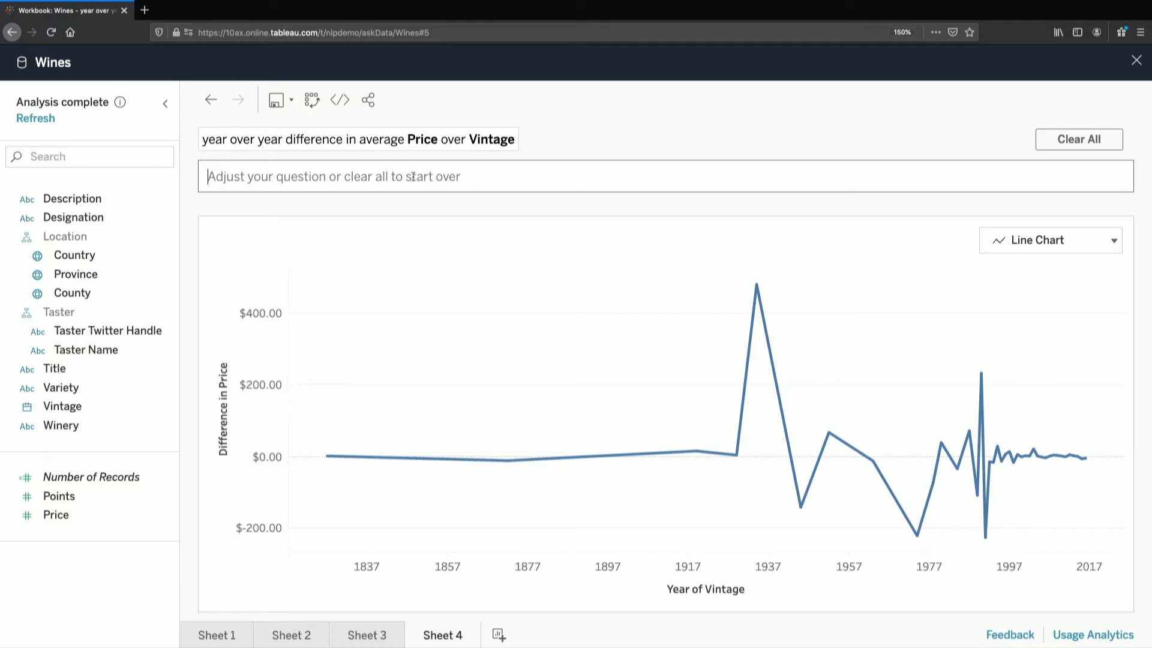
# Step: Limit the line chart with "after 1970" to Vintage starting in 1970, and calculate the year over year difference as a percentage
pyautogui.write('after 1970')
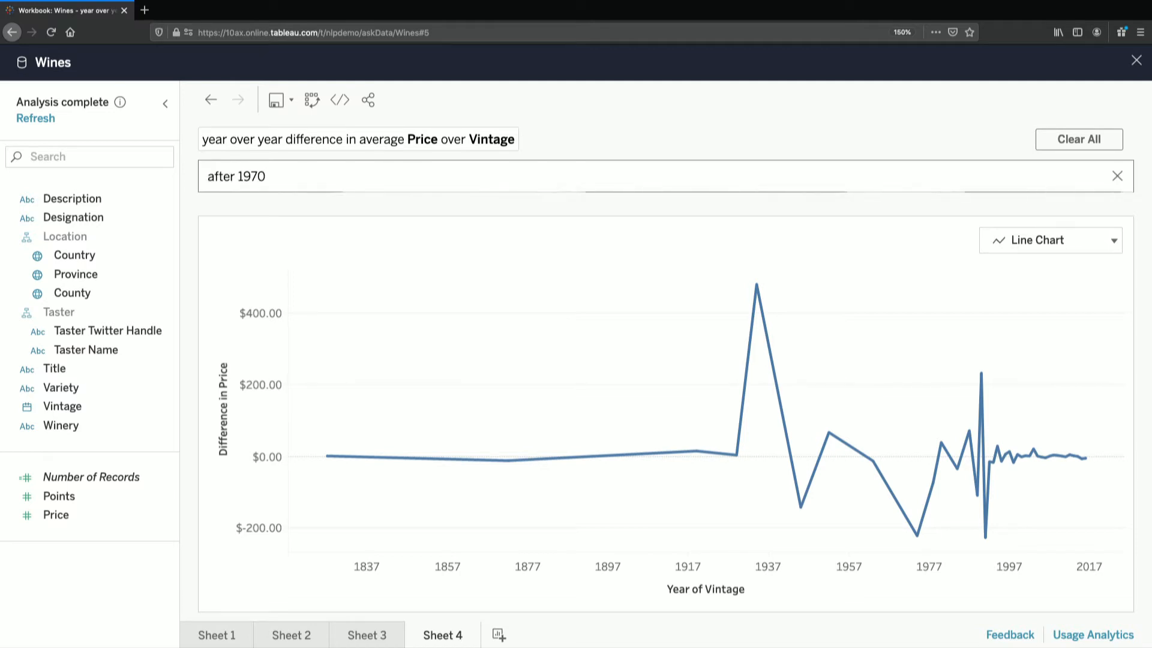
pyautogui.click(409, 201)
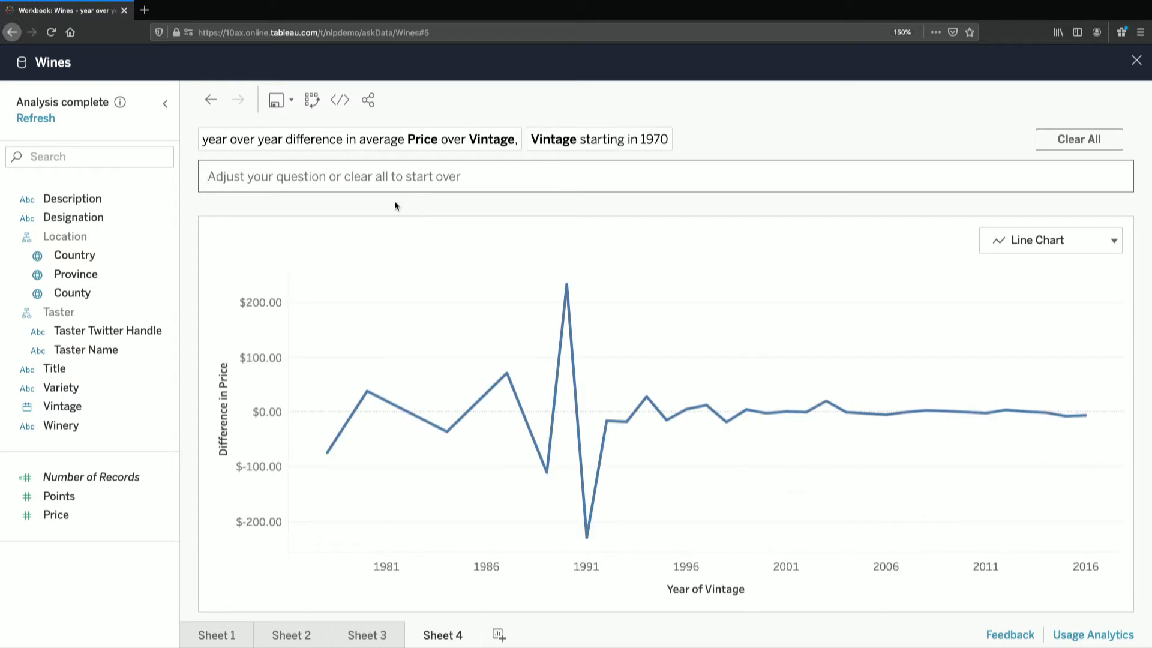
pyautogui.click(307, 146)
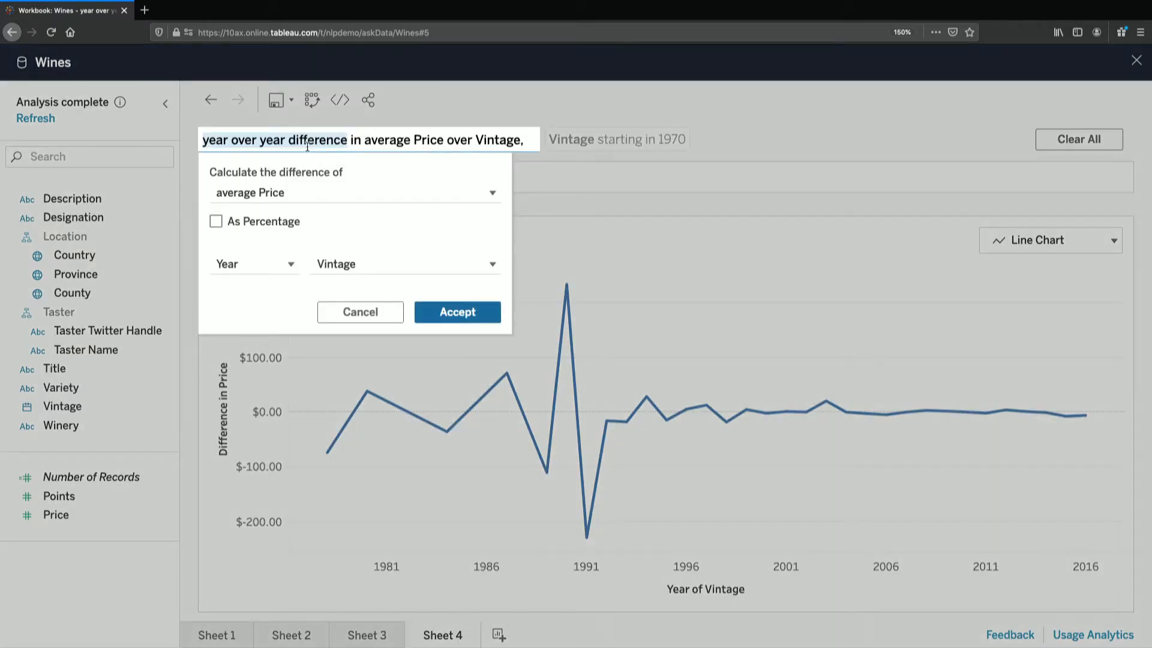
pyautogui.click(273, 221)
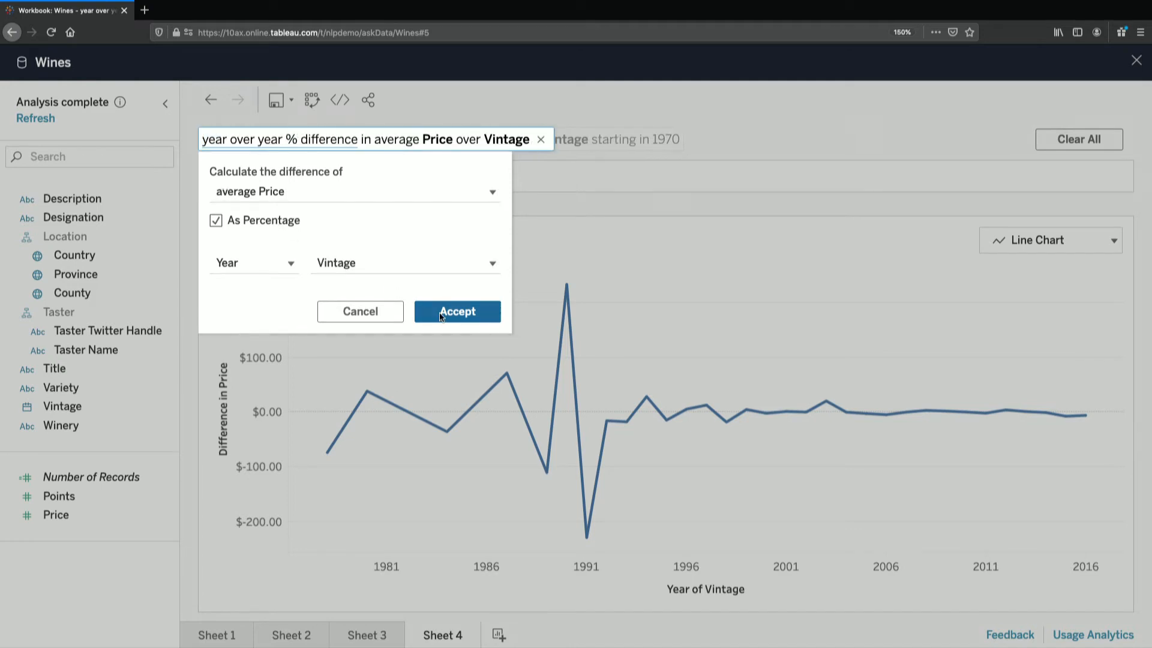
pyautogui.click(441, 313)
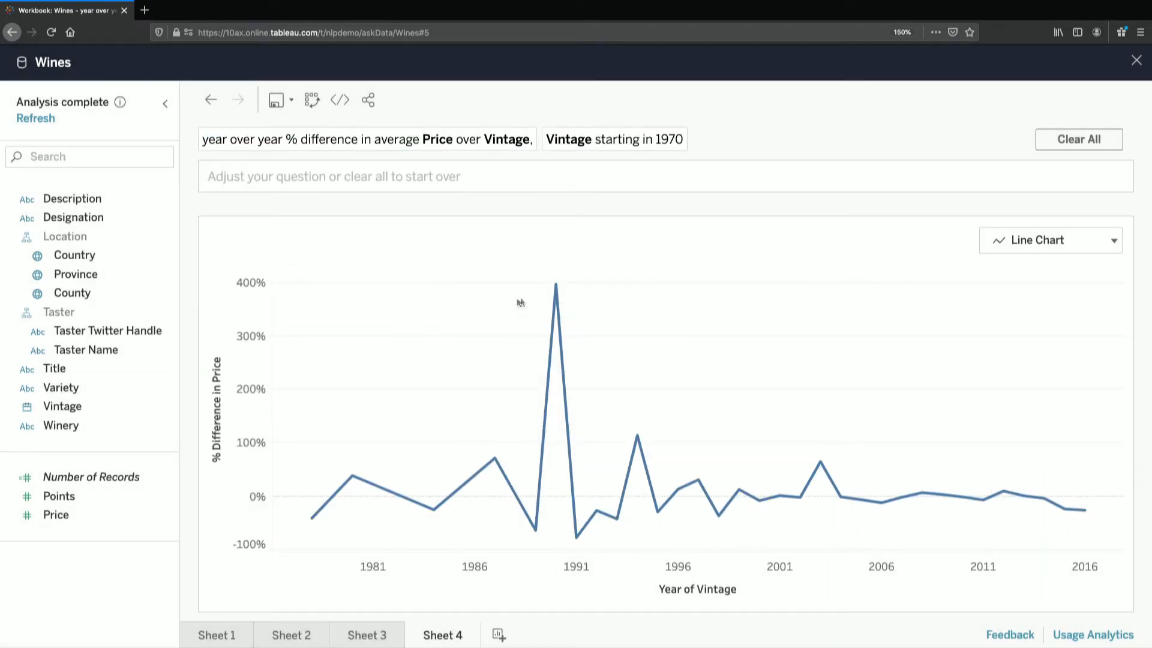
# Step: On a new sheet, ask for "wines from 1990" and accept the breakdown by Title with Vintage in 1990
pyautogui.moveTo(553, 293)
pyautogui.click(499, 635)
pyautogui.write('wines fr')
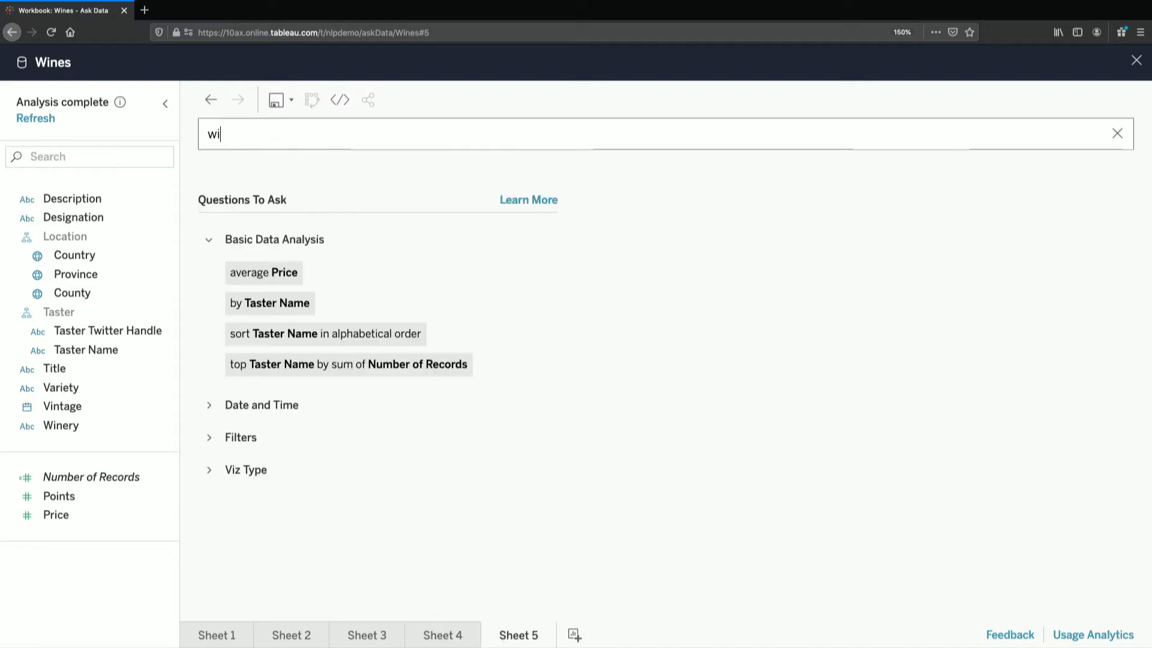
pyautogui.write('1990')
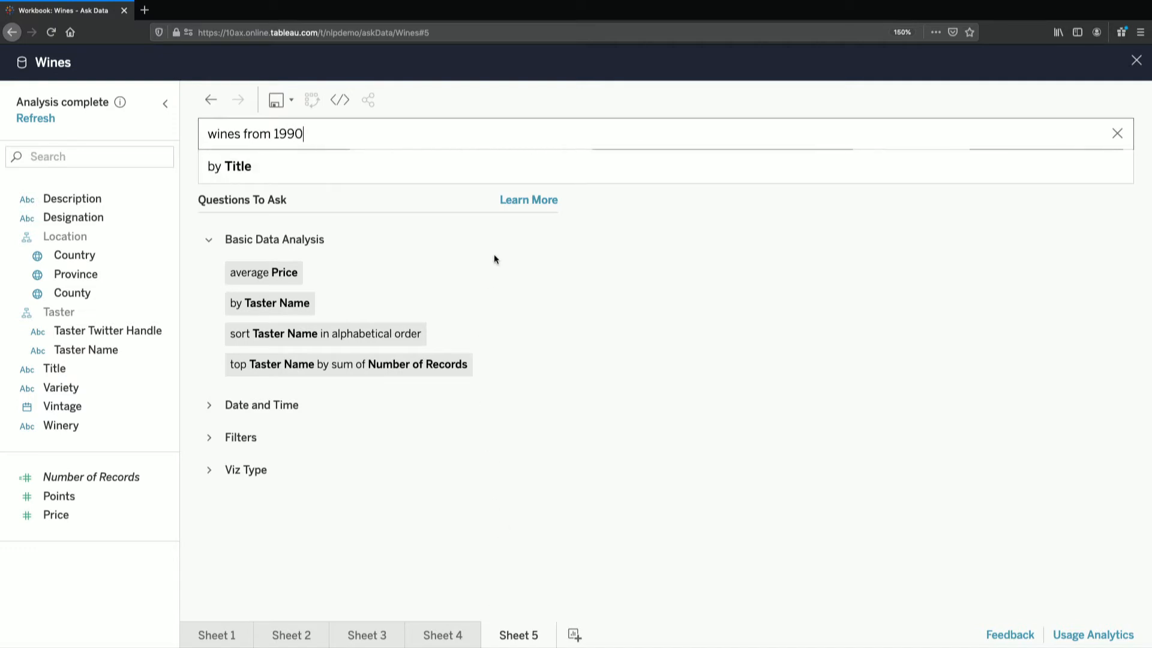
pyautogui.click(492, 173)
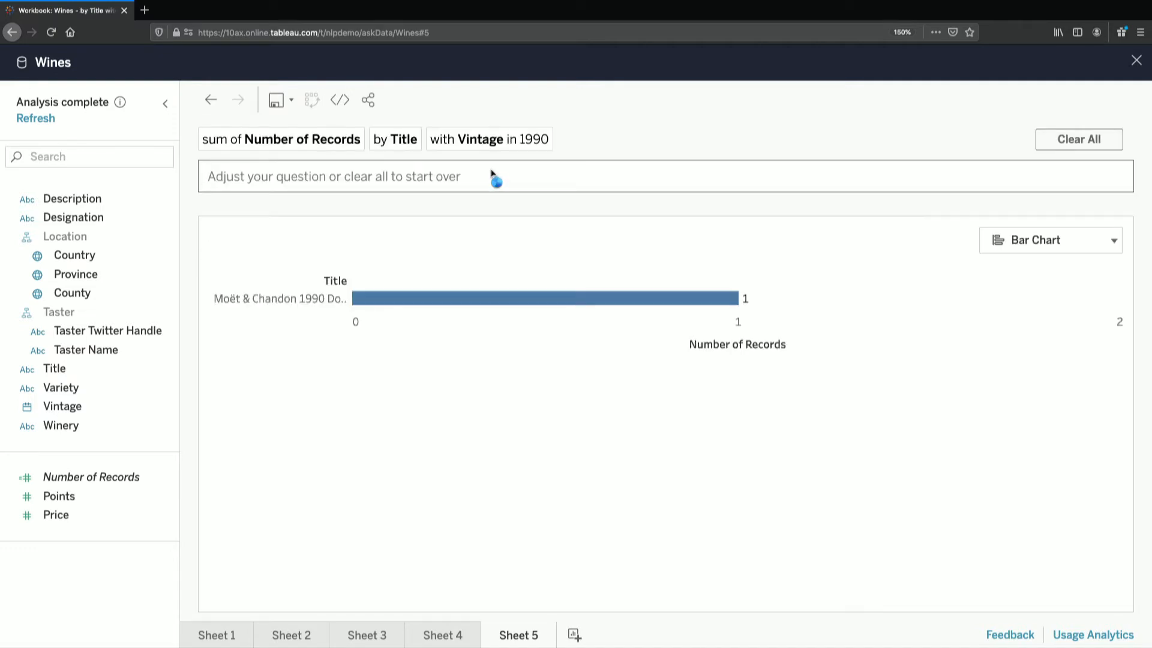
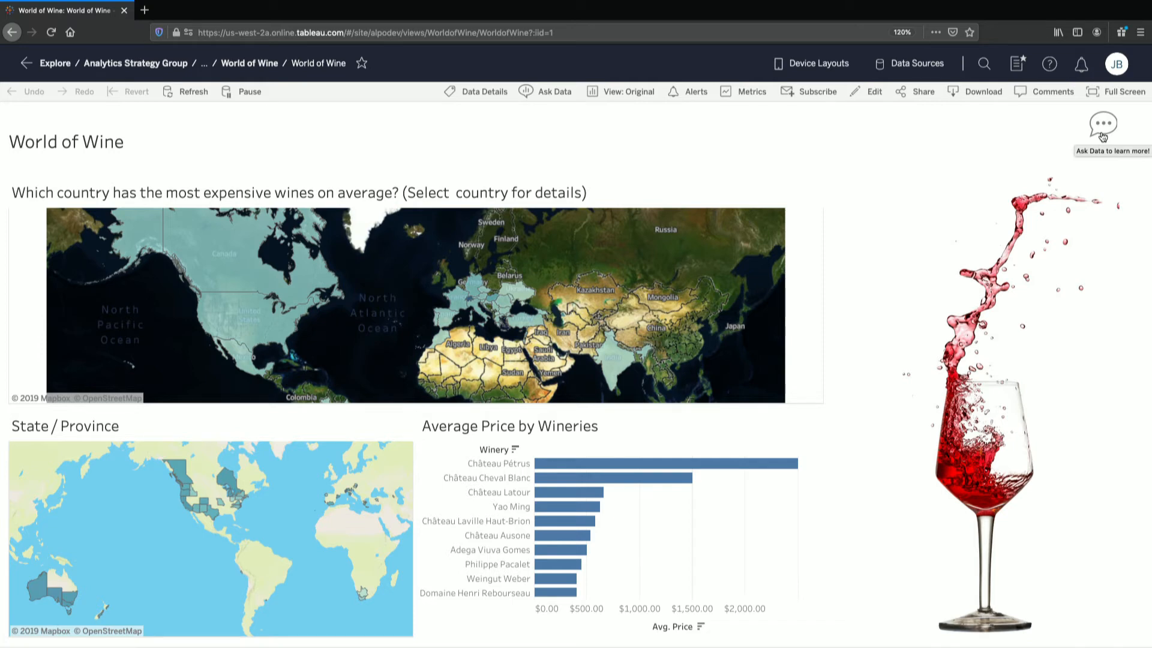
# Step: Show the embedded Ask Data pane on the World of Wine dashboard
pyautogui.click(1103, 137)
pyautogui.click(1102, 137)
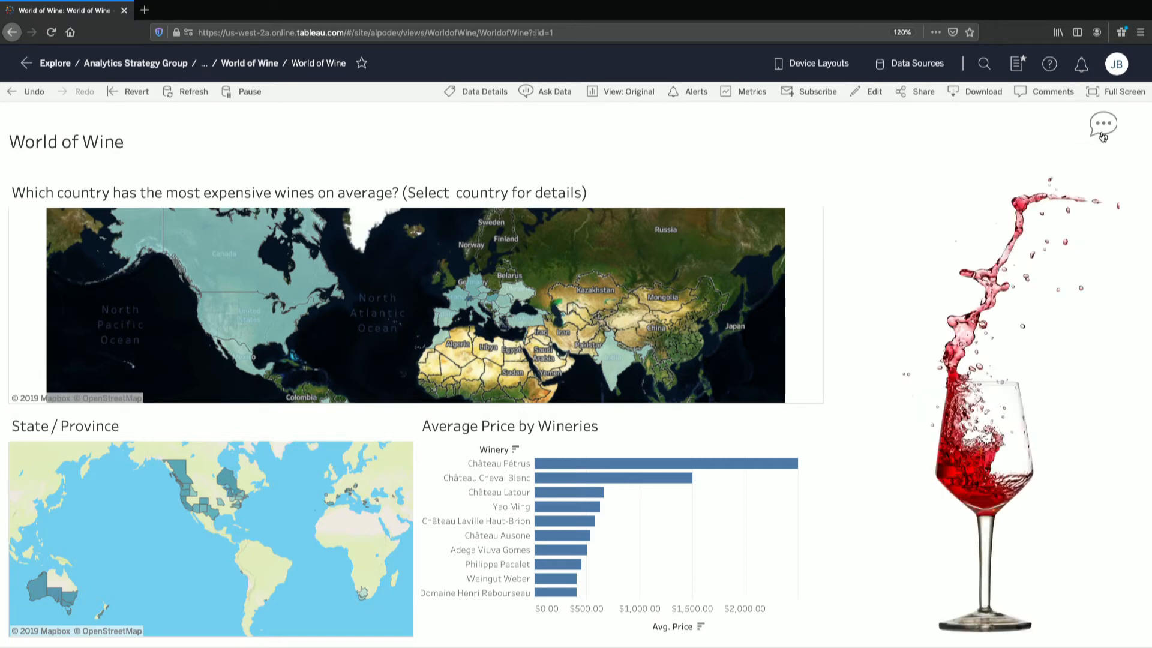
pyautogui.click(1102, 137)
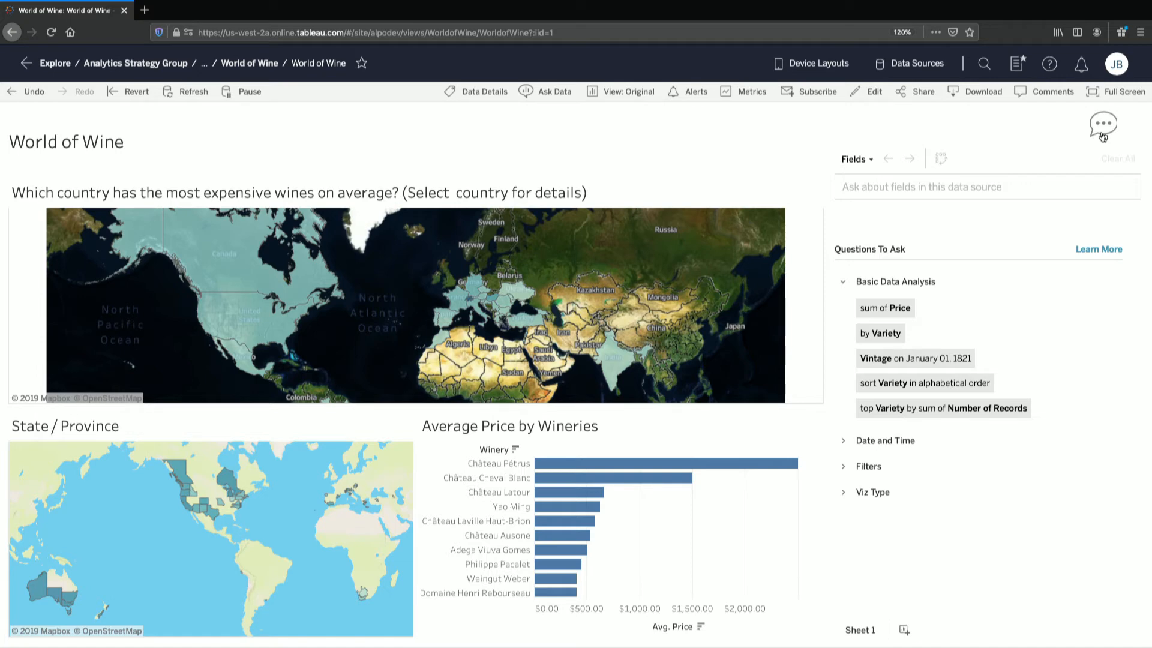
# Step: Ask the dashboard's data for "most expensive wine in the US" and accept top Winery by sum of Number of Records with Country US
pyautogui.click(1007, 187)
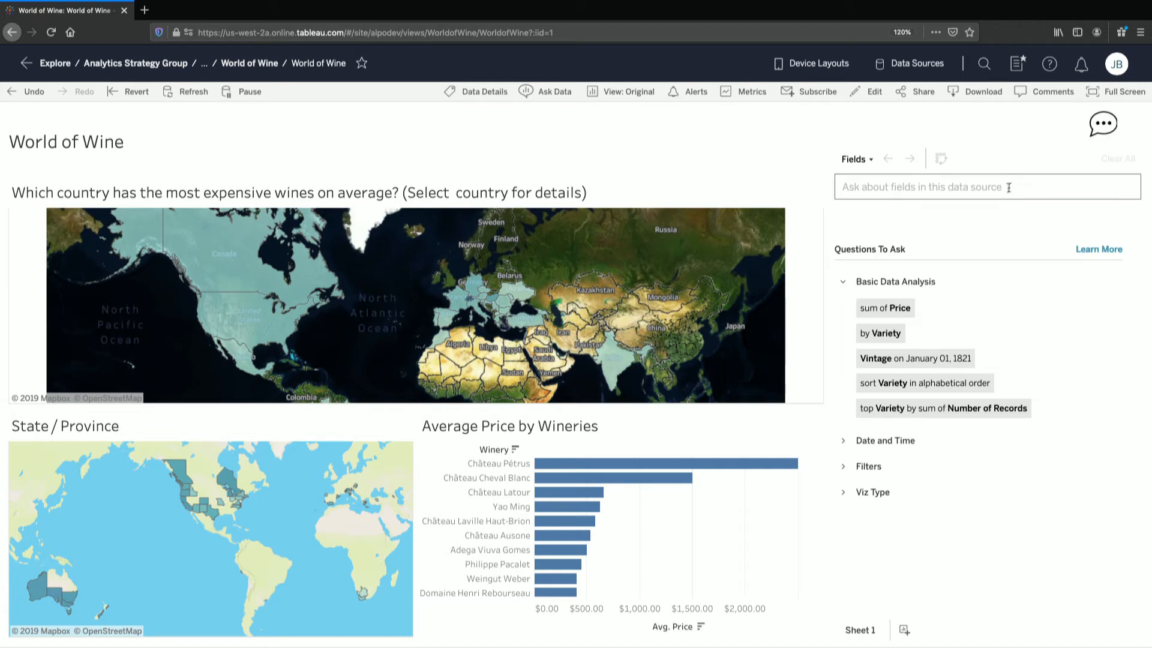
pyautogui.write('most expensice')
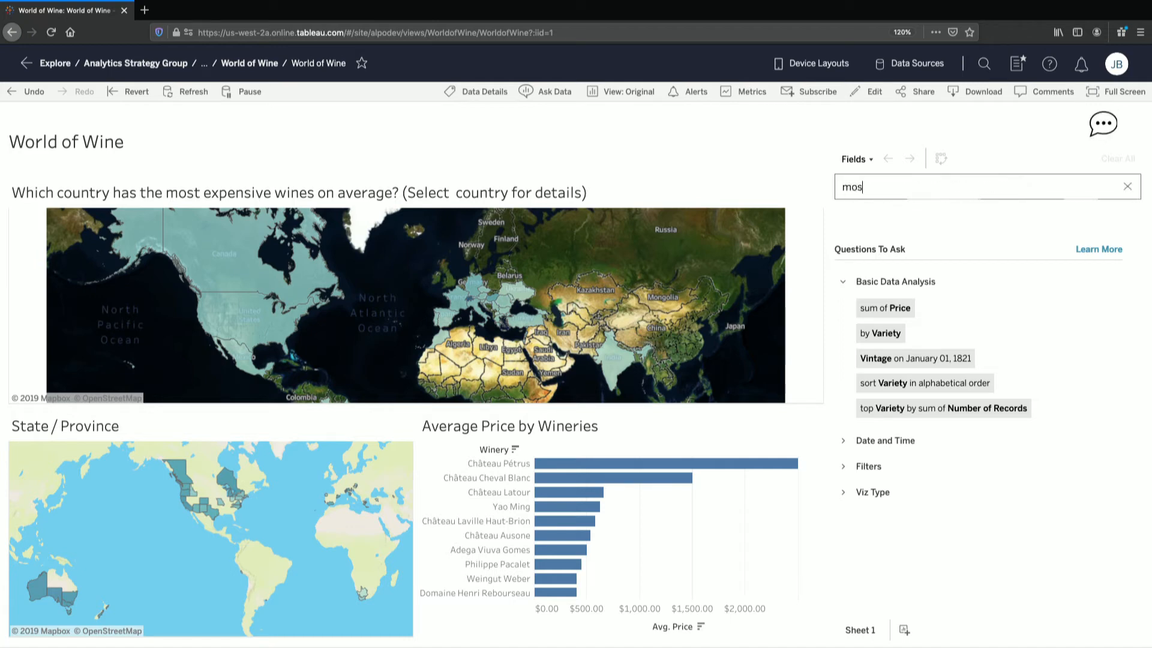
pyautogui.press('BackSpace')
pyautogui.press('BackSpace')
pyautogui.press('BackSpace')
pyautogui.write('ve wine in the US')
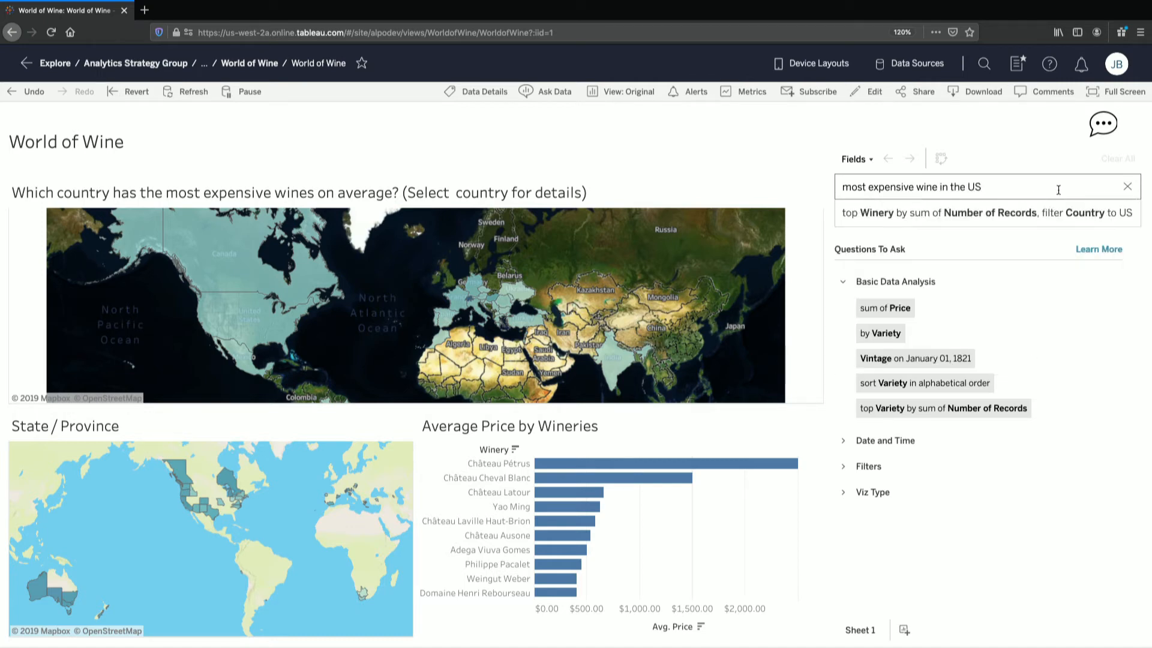
pyautogui.press('Return')
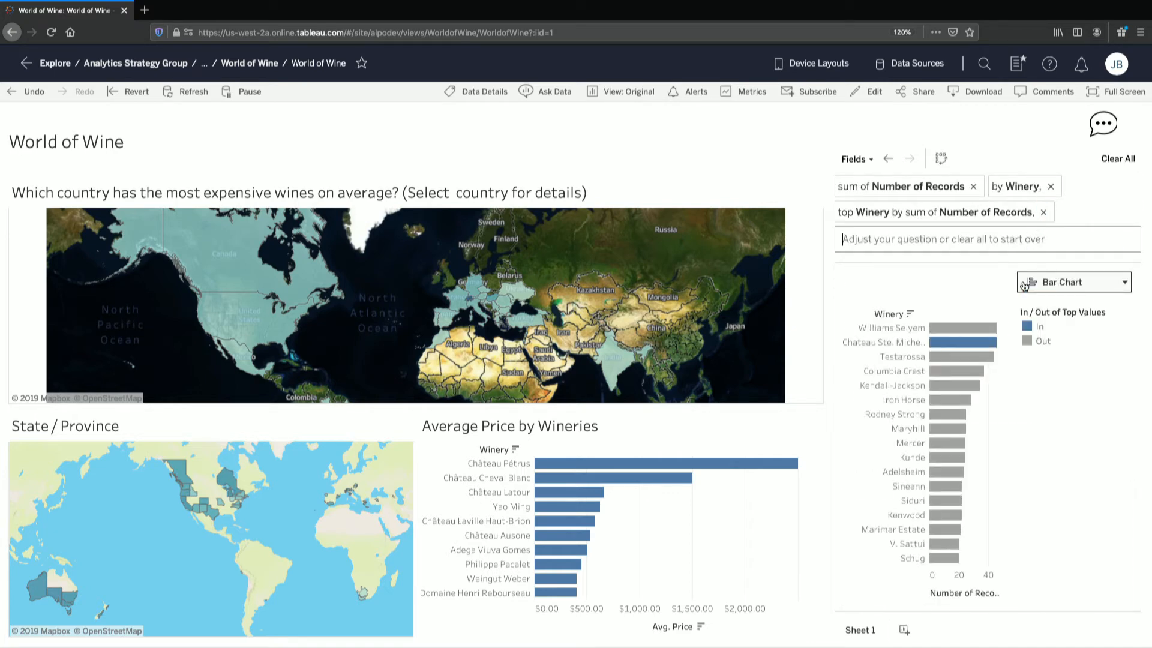
# Step: Hide the dashboard's embedded question pane and open the full Ask Data page for the wines data source, enlarged to 133%
pyautogui.click(1111, 126)
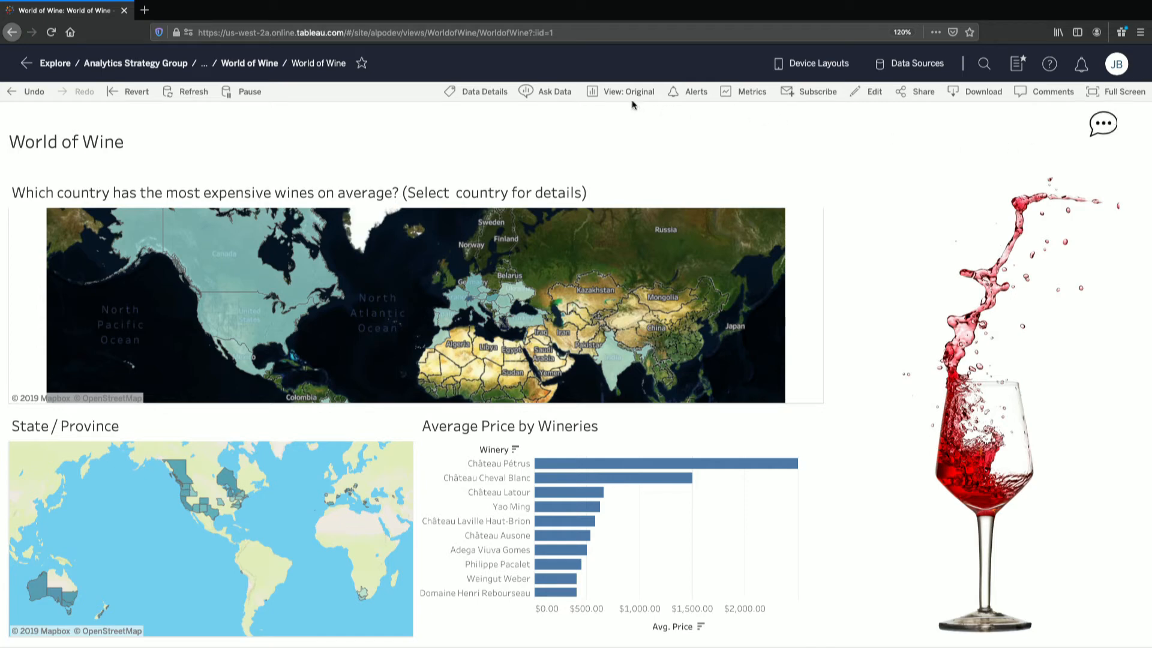
pyautogui.click(555, 92)
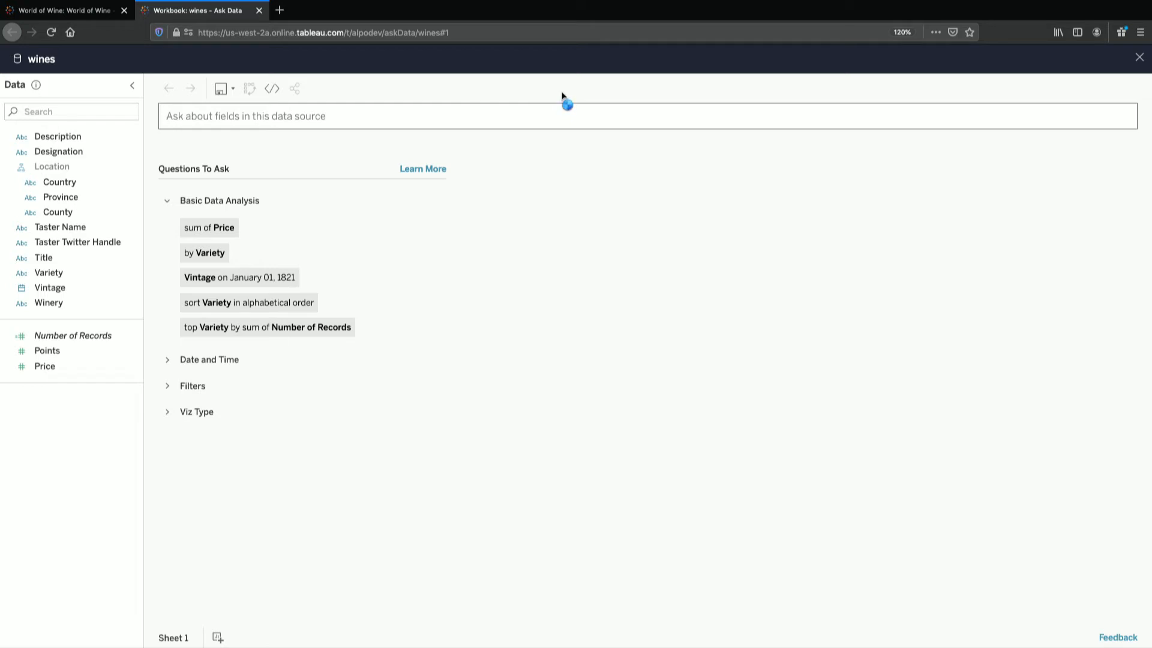
pyautogui.hotkey('ctrl', '+')
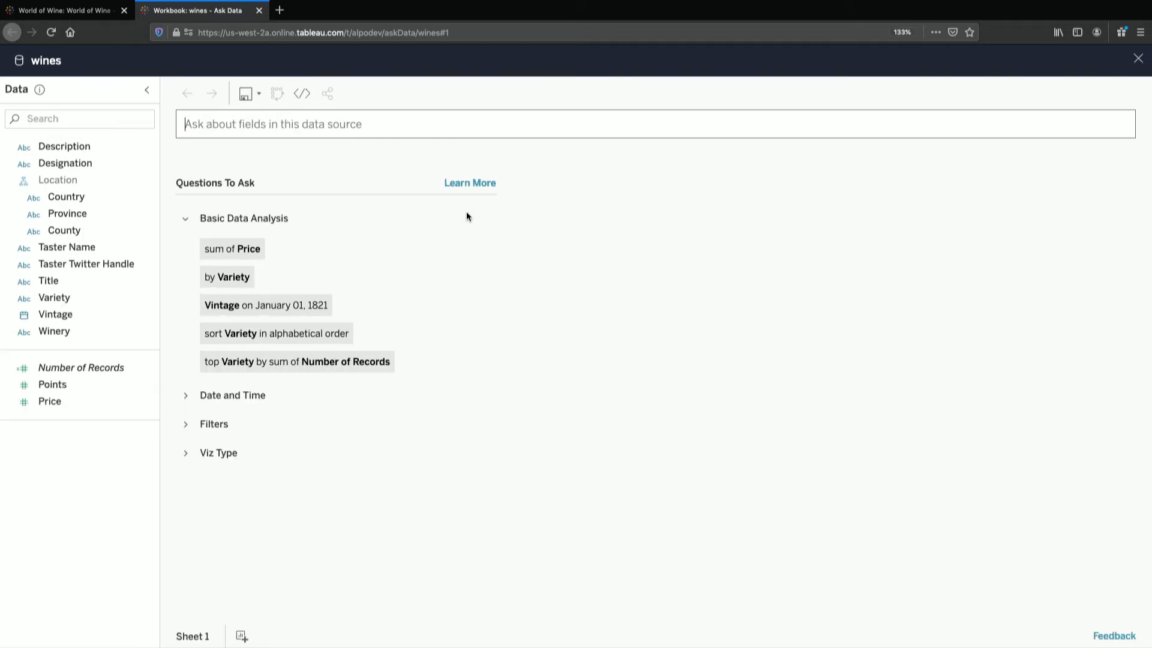
# Step: Enlarge the page to 150%, ask "whats the max price by state", and accept maximum Price by Province
pyautogui.hotkey('ctrl', '+')
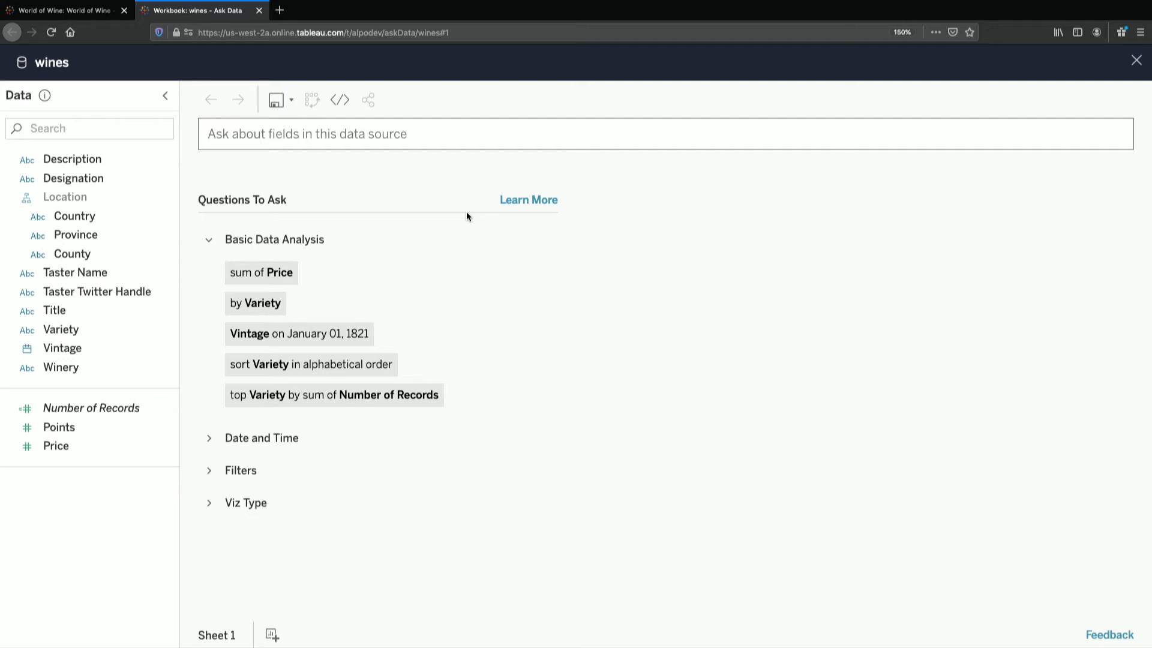
pyautogui.write('whats th')
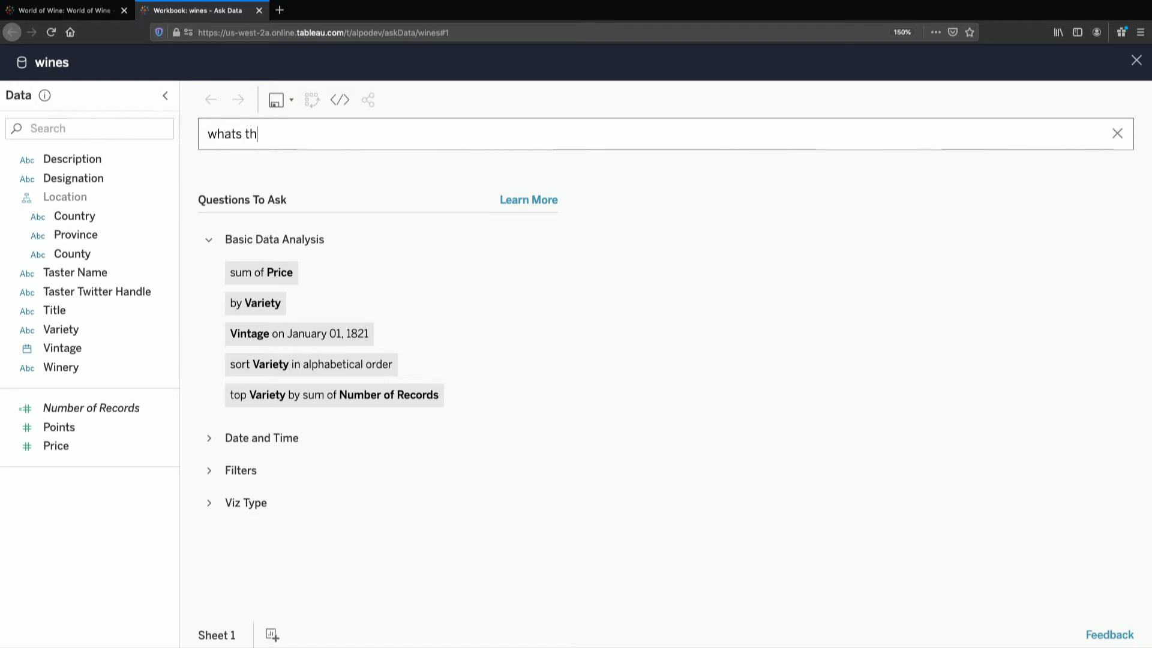
pyautogui.write('e ma')
pyautogui.press('BackSpace')
pyautogui.press('BackSpace')
pyautogui.write('max price by')
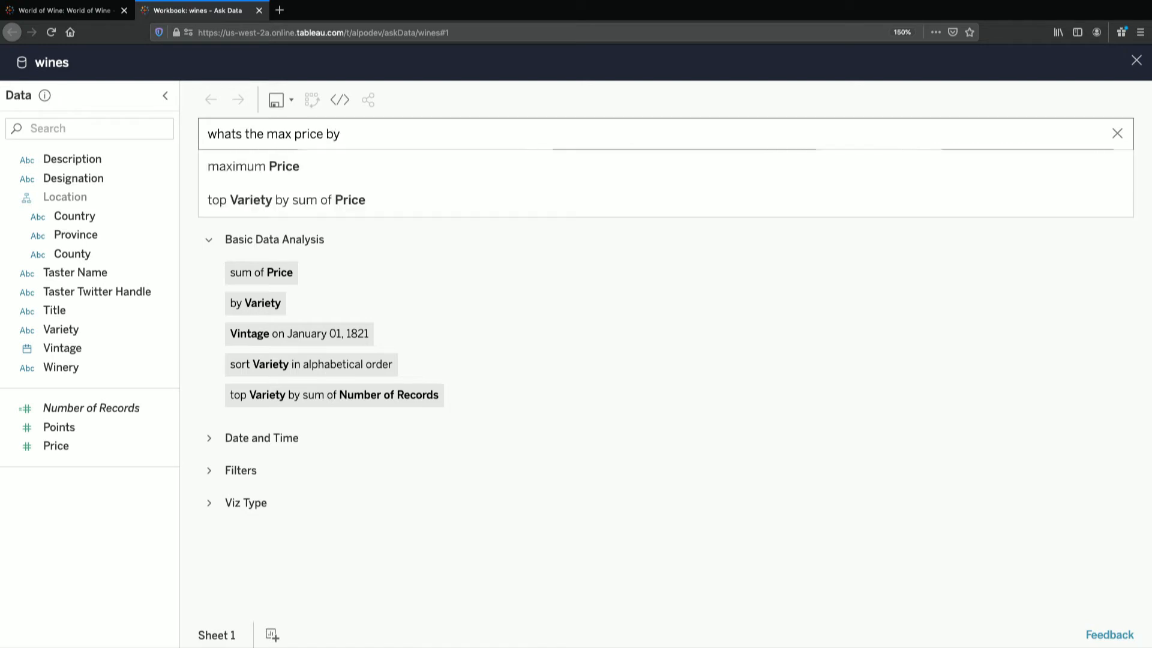
pyautogui.write(' state')
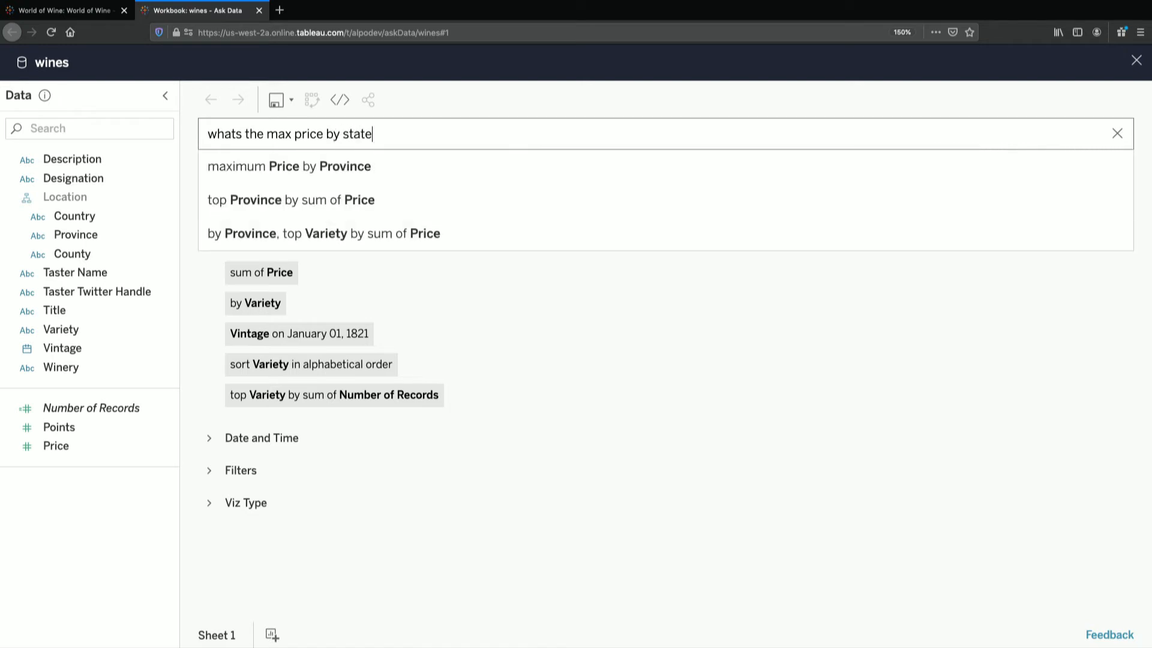
pyautogui.press('Return')
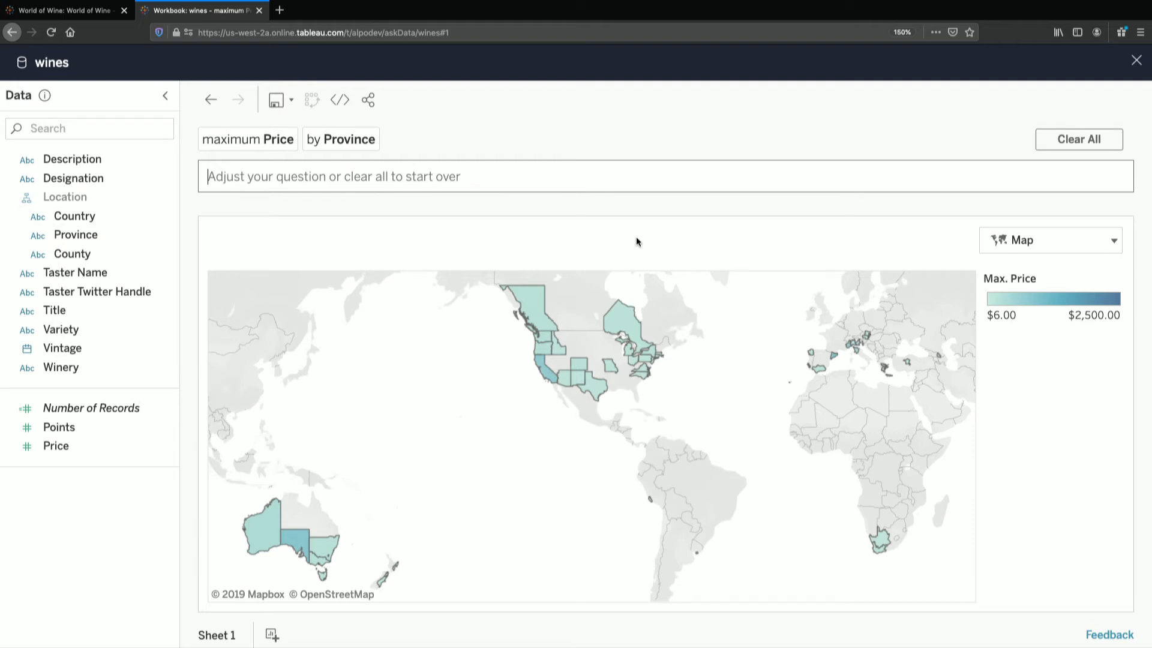
# Step: Refine the map question with "in the USA" to filter Country to US, and check the alternative chart types
pyautogui.write('in the USA')
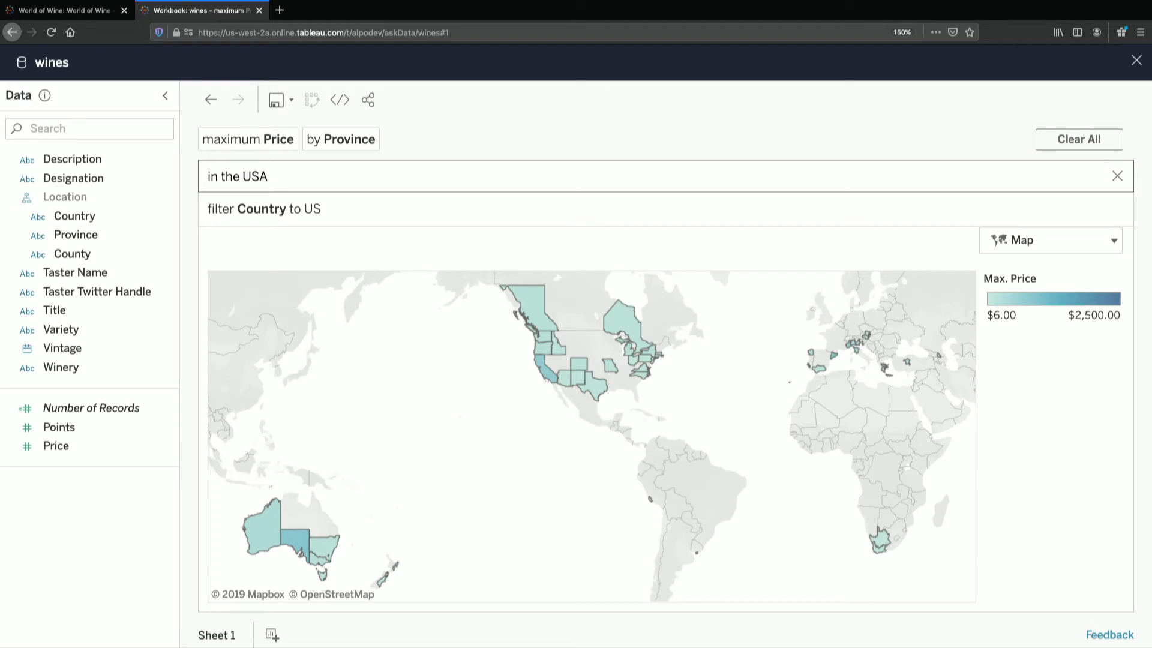
pyautogui.press('Return')
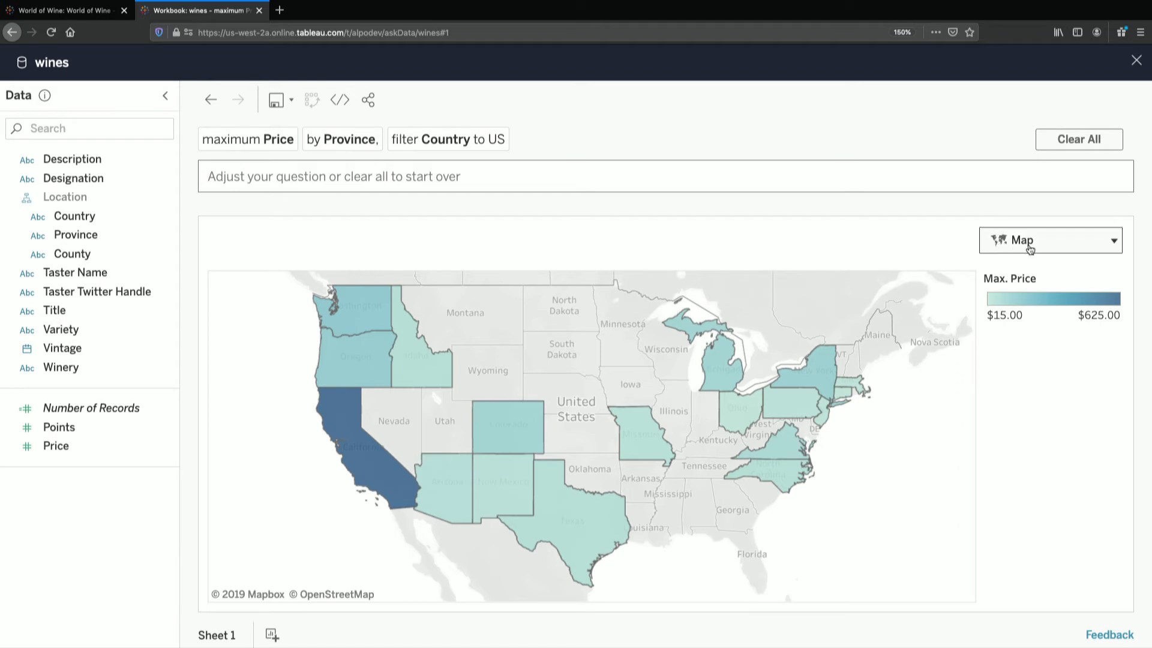
pyautogui.click(1030, 249)
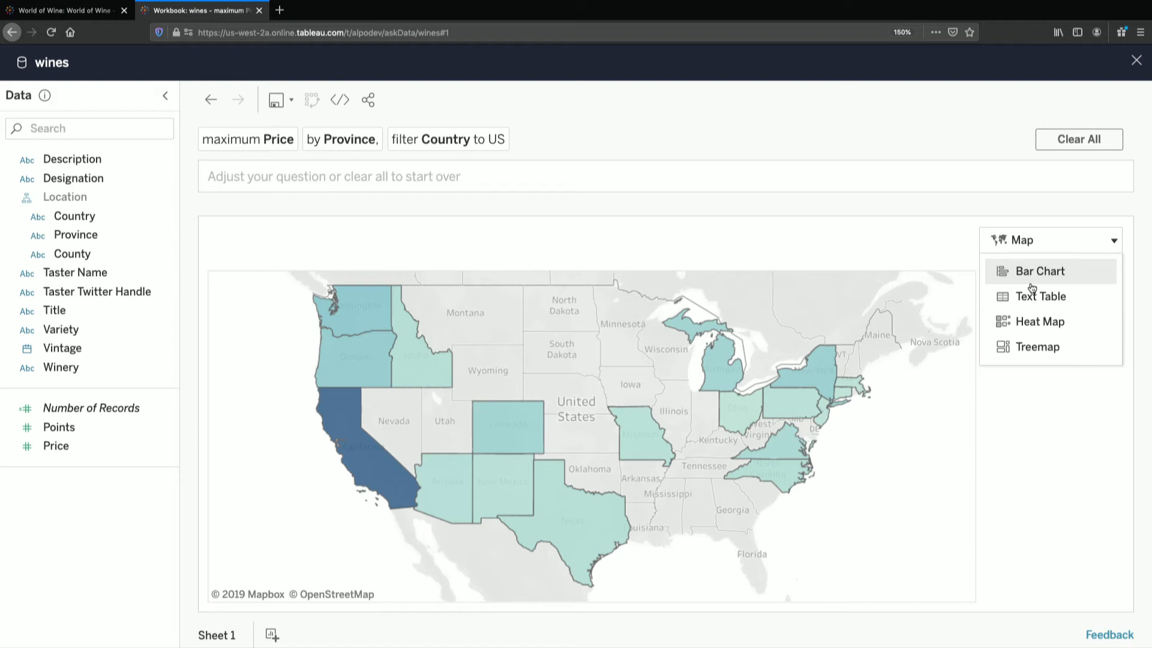
pyautogui.click(1030, 240)
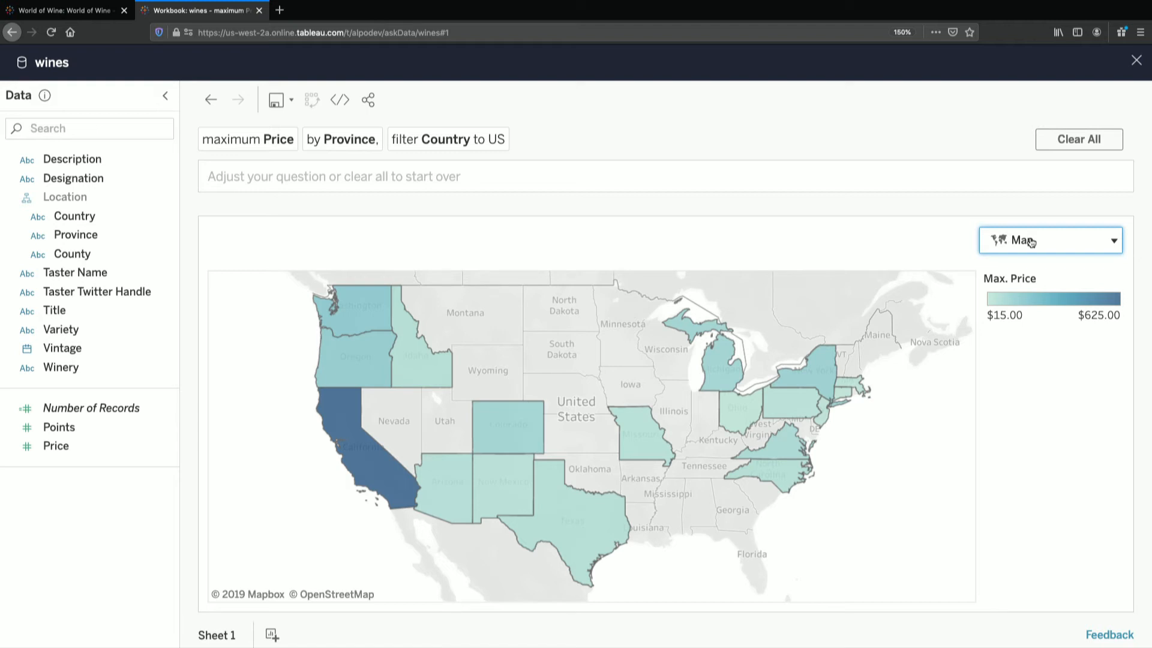
# Step: Convert the US price map by adding "as a bar chart" to the question
pyautogui.click(589, 172)
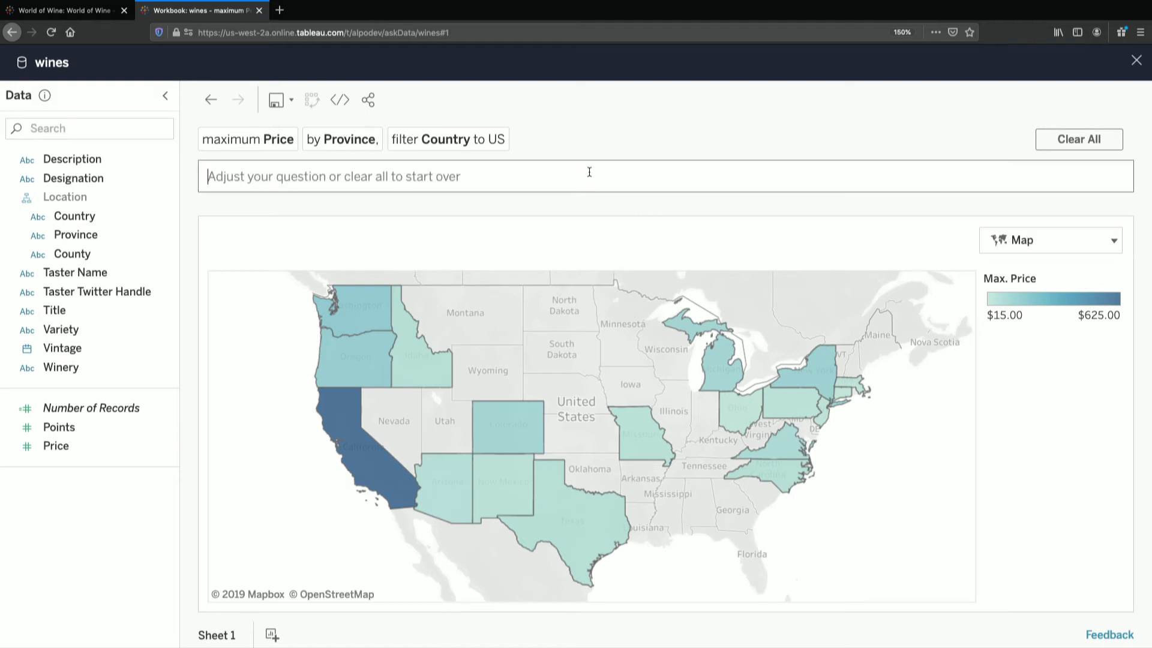
pyautogui.write('as a ba')
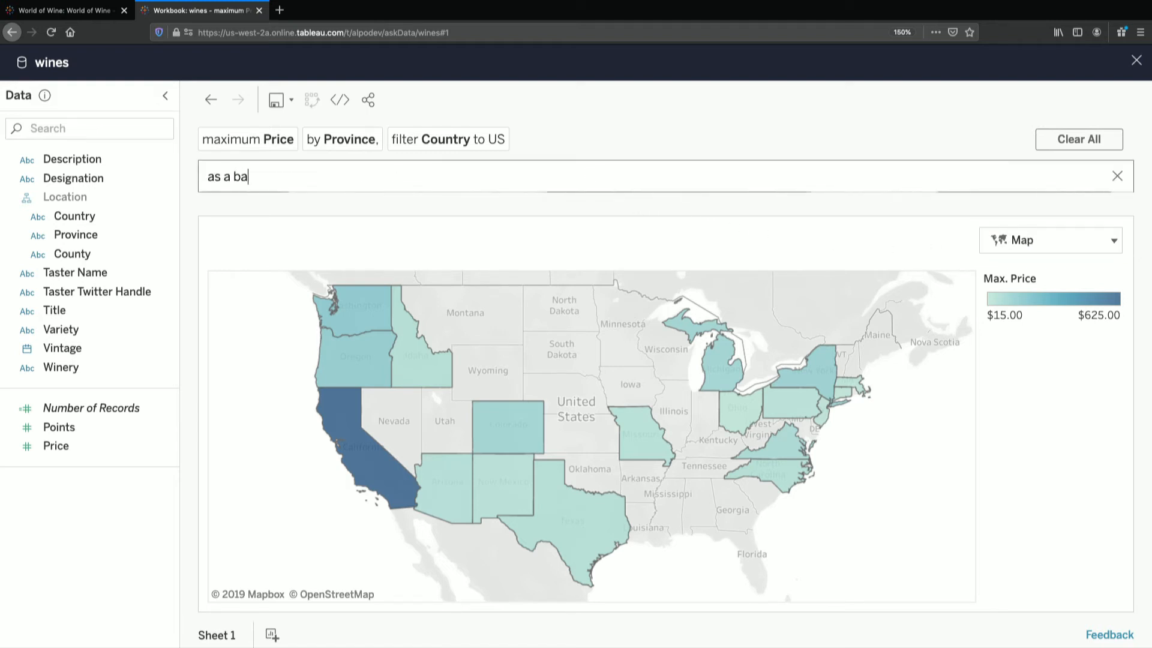
pyautogui.write('r chart')
pyautogui.press('BackSpace')
pyautogui.write('rt')
pyautogui.press('Return')
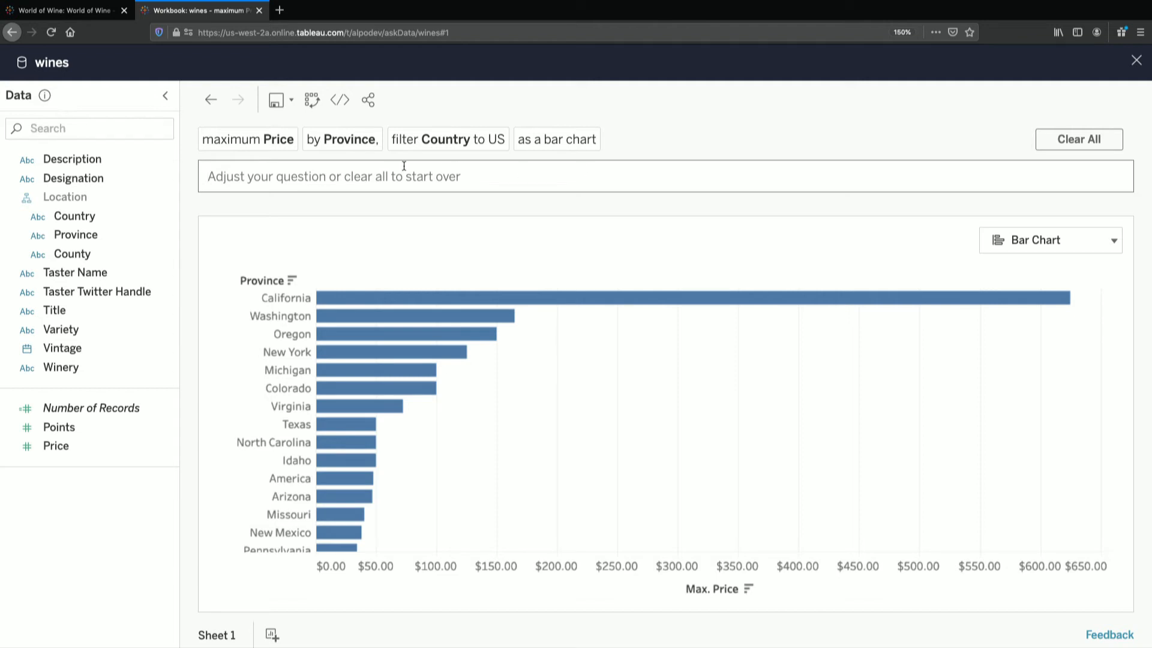
# Step: Add average Points alongside maximum Price by asking for "avg points", and inspect the details of the highest-rated provinces
pyautogui.write('avg points')
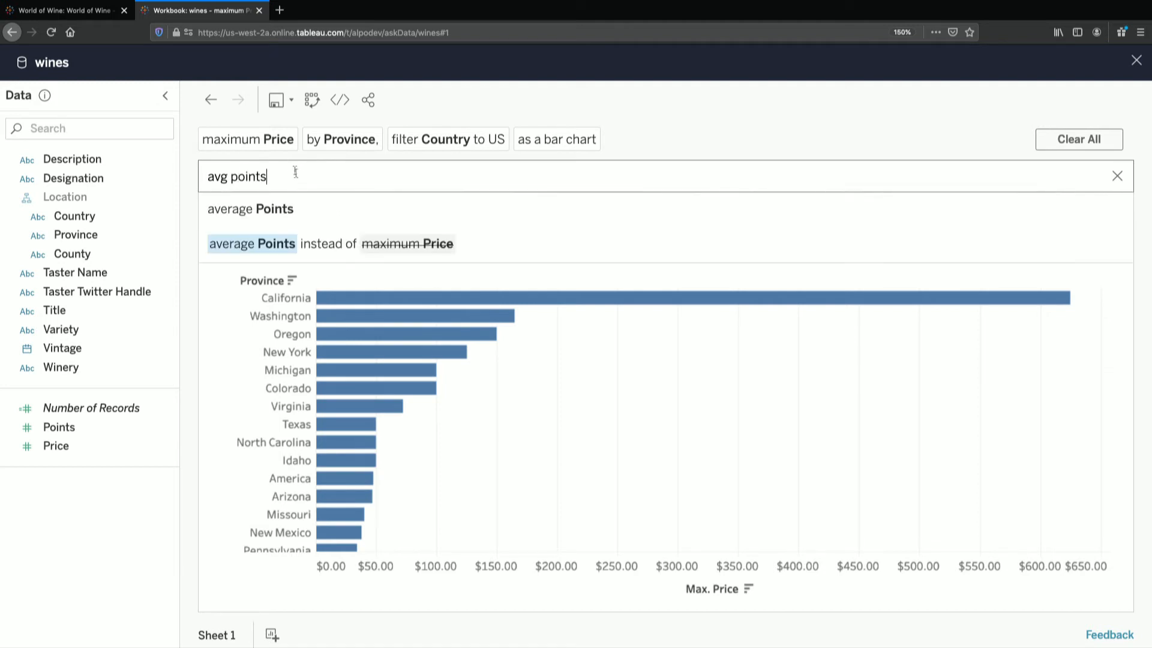
pyautogui.click(295, 205)
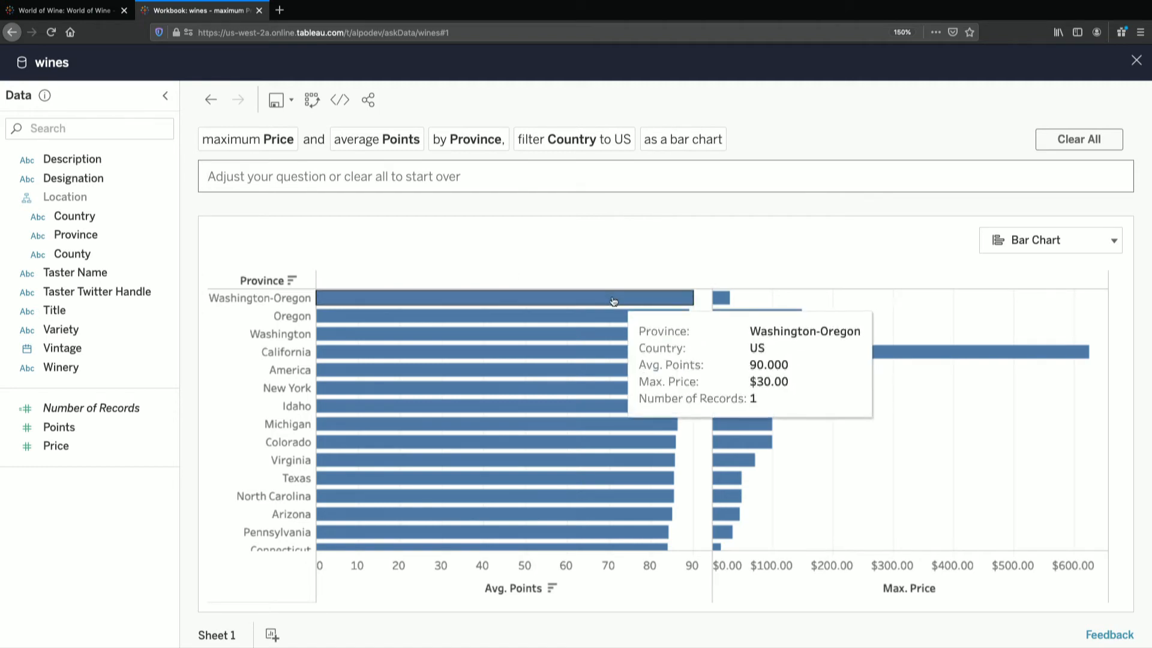
pyautogui.moveTo(612, 315)
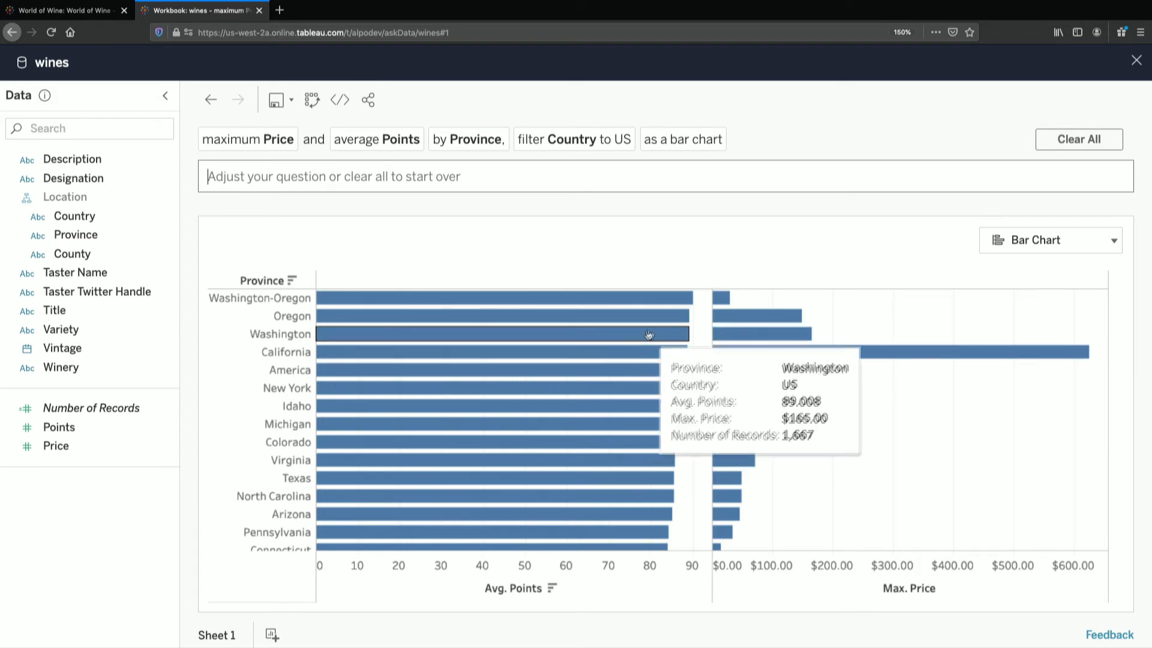
pyautogui.moveTo(789, 334)
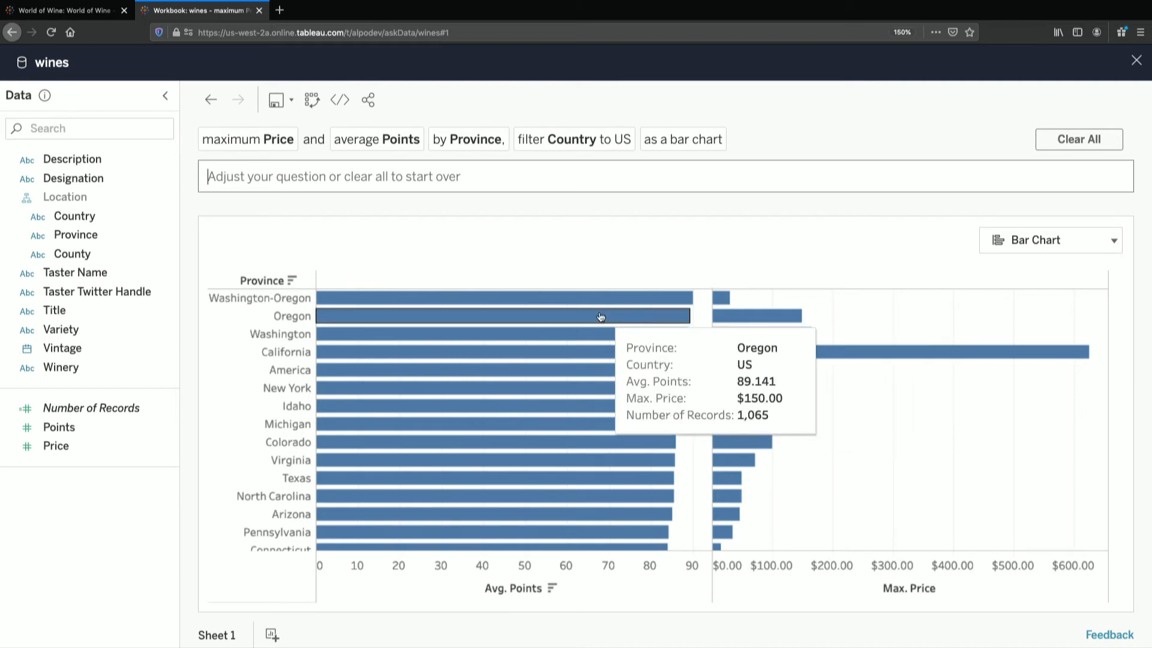
# Step: On a new sheet, ask for "wineries in oregon" and accept the breakdown by Winery with Province filtered to Oregon
pyautogui.click(272, 634)
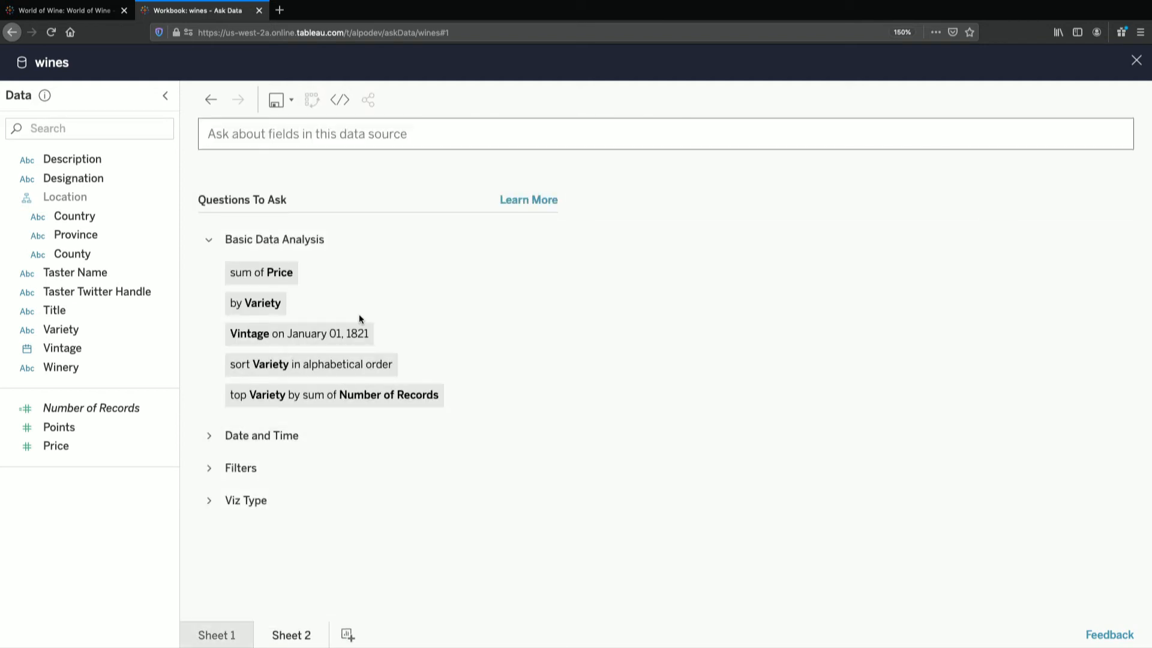
pyautogui.write('winerieies')
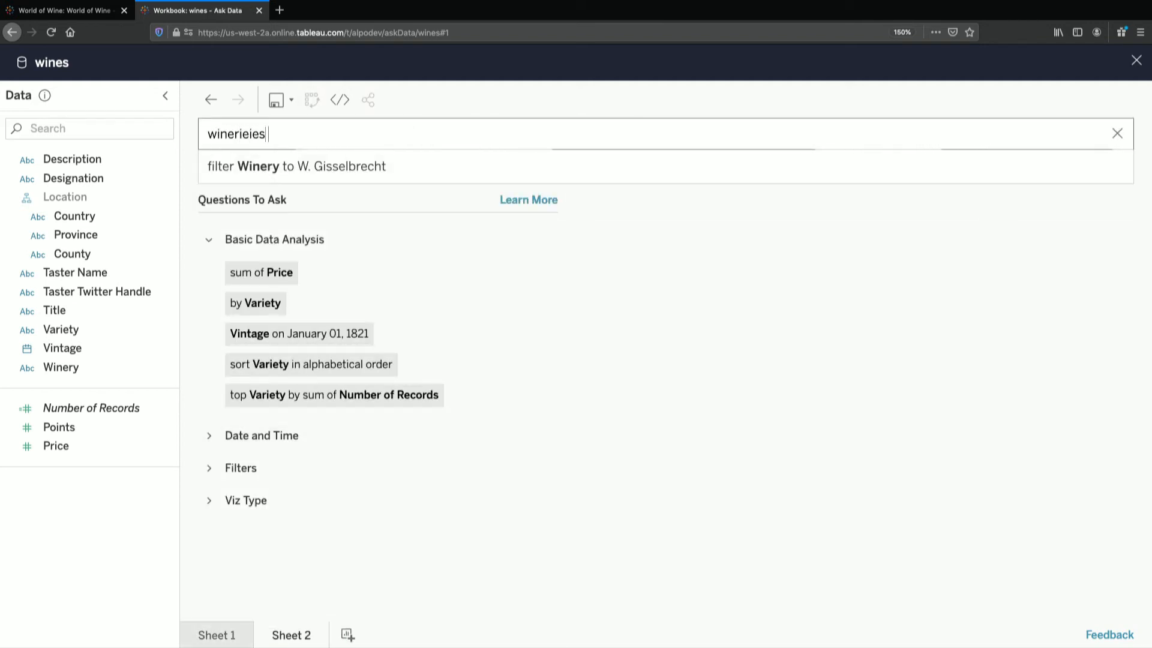
pyautogui.press('BackSpace')
pyautogui.press('BackSpace')
pyautogui.press('BackSpace')
pyautogui.press('BackSpace')
pyautogui.press('BackSpace')
pyautogui.write('ies in ore')
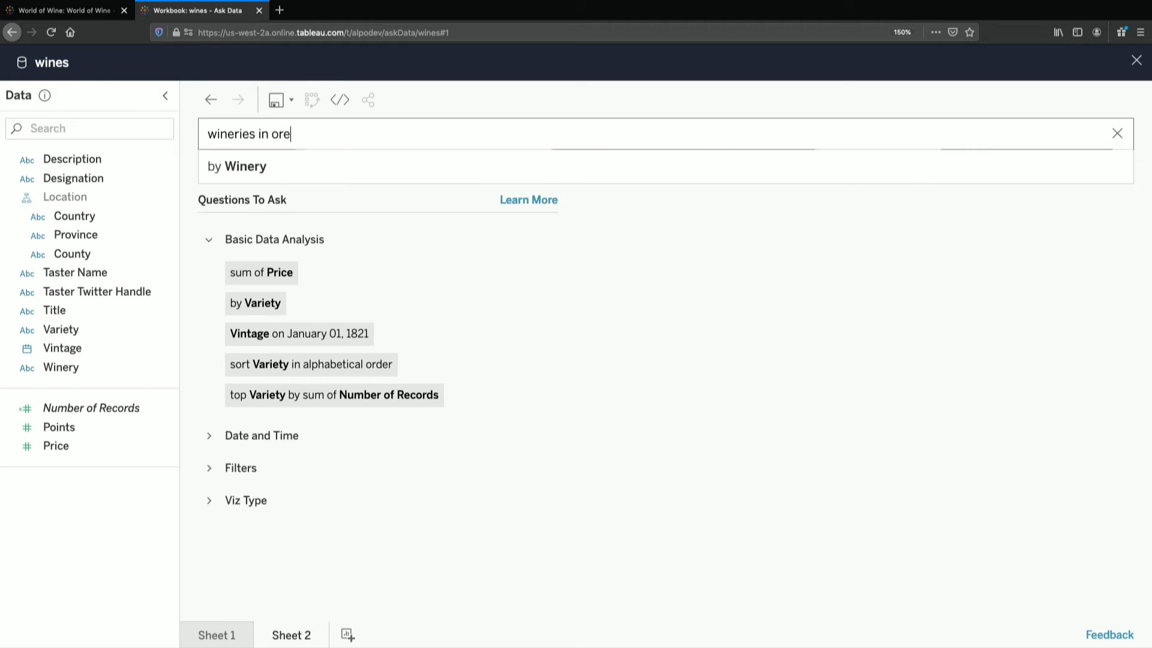
pyautogui.write('gon')
pyautogui.press('BackSpace')
pyautogui.write('on')
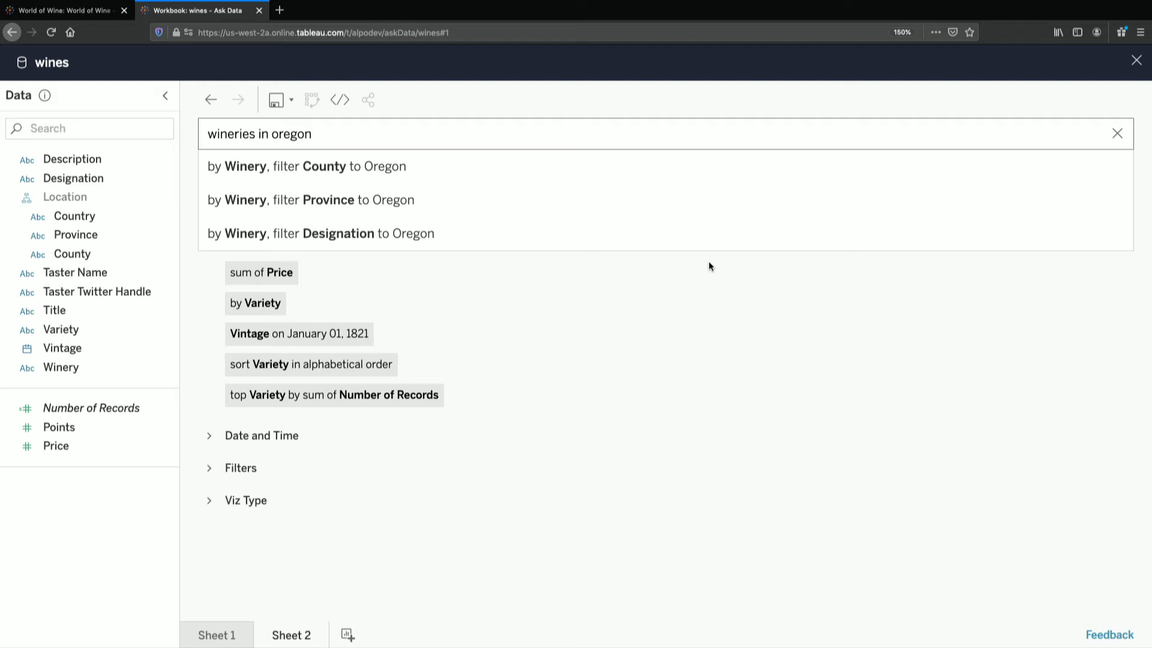
pyautogui.press('Down')
pyautogui.press('Down')
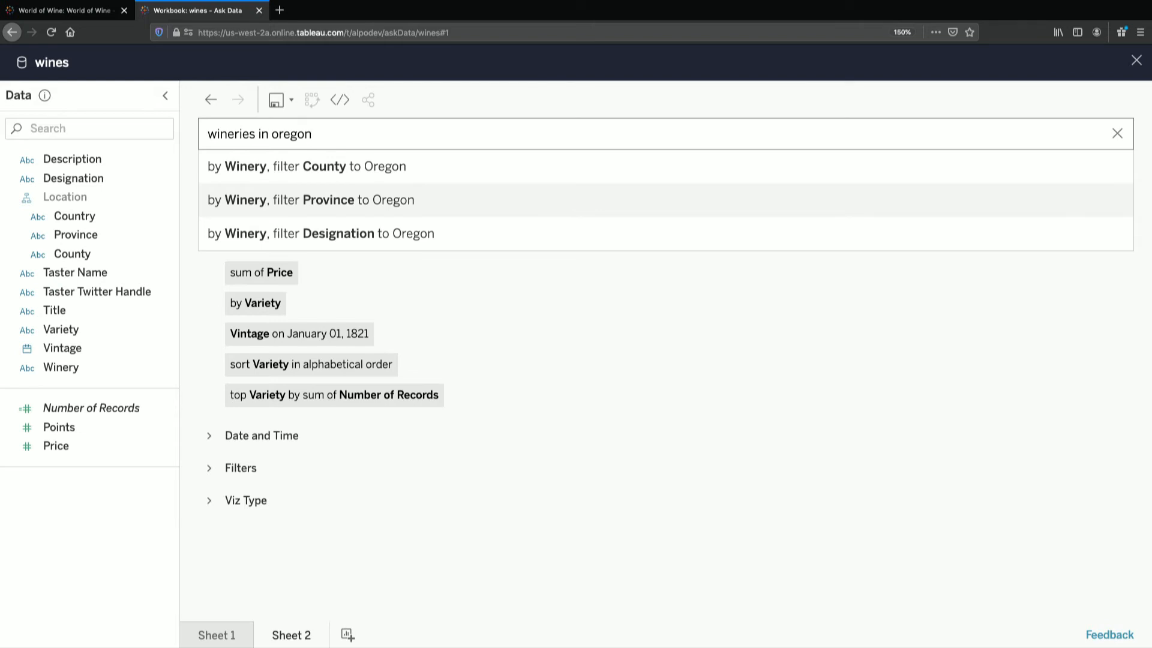
pyautogui.press('Return')
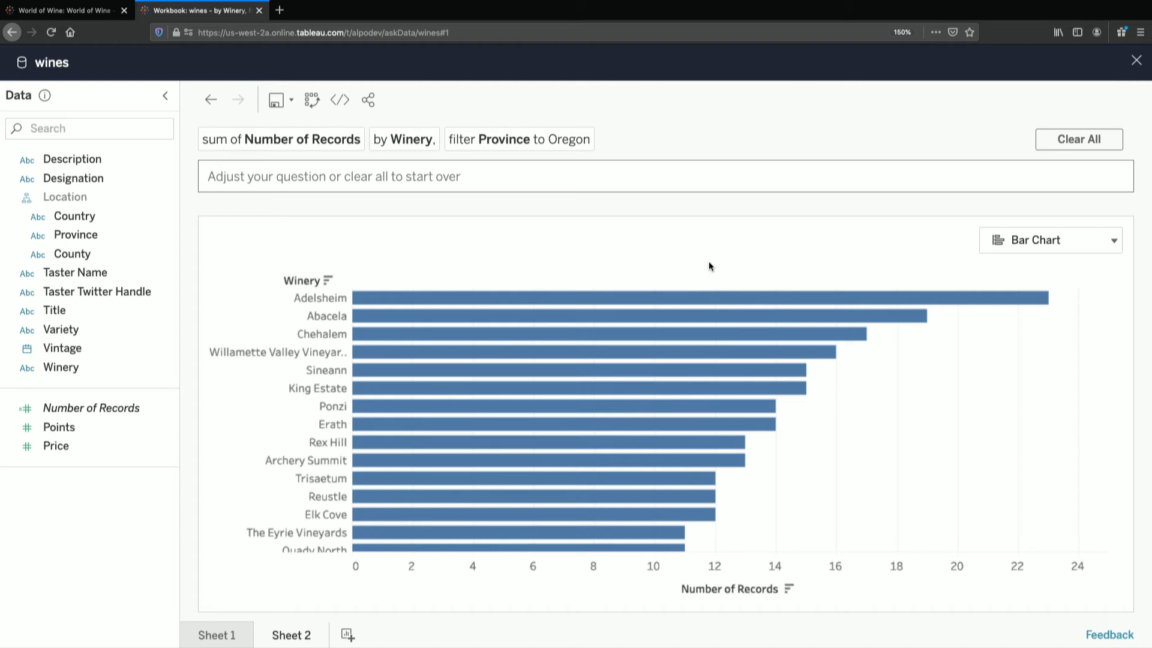
pyautogui.moveTo(680, 297)
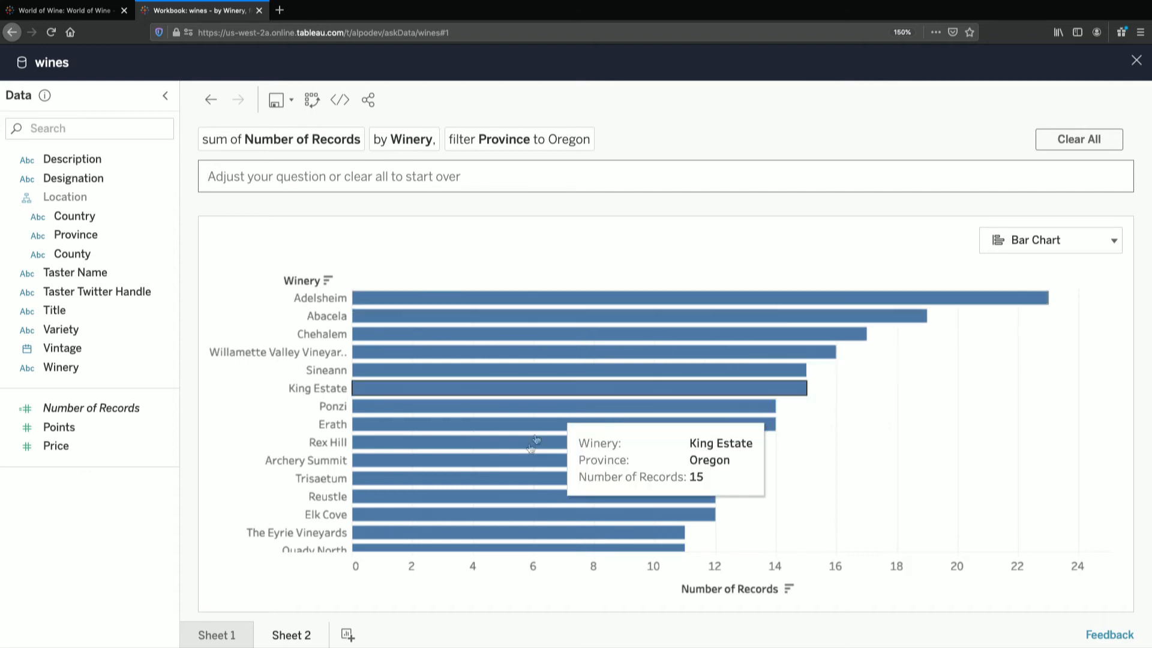
# Step: On another new sheet, ask for "varieties in adelsheim" and accept the breakdown by Variety with Winery filtered to Adelsheim
pyautogui.click(348, 634)
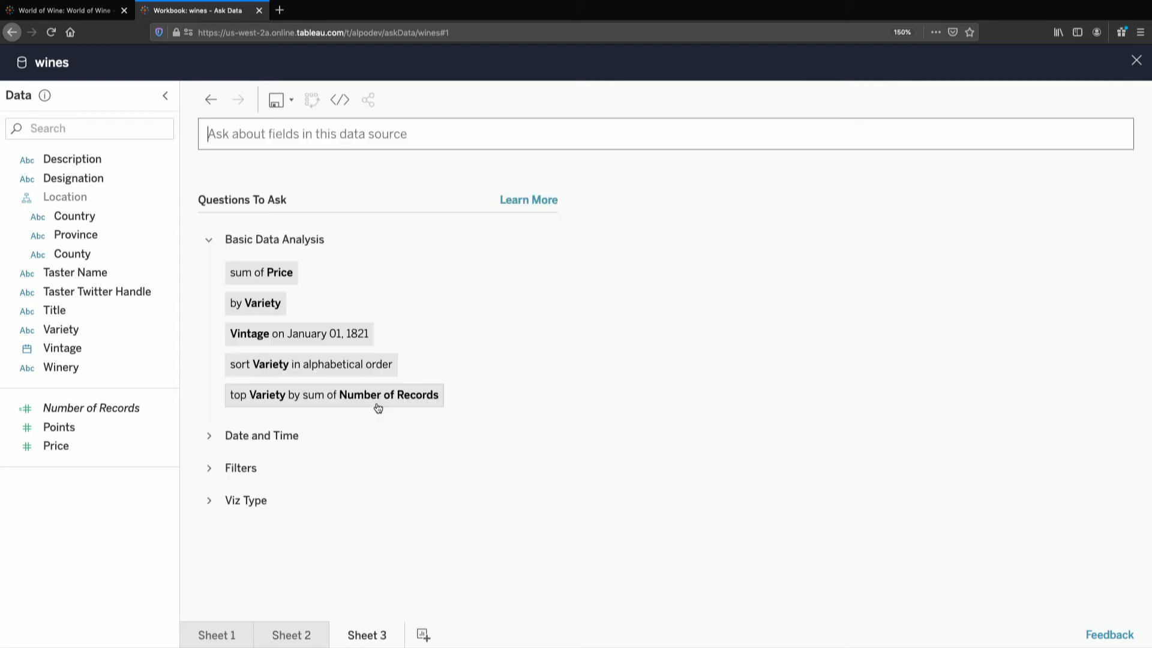
pyautogui.write('varie')
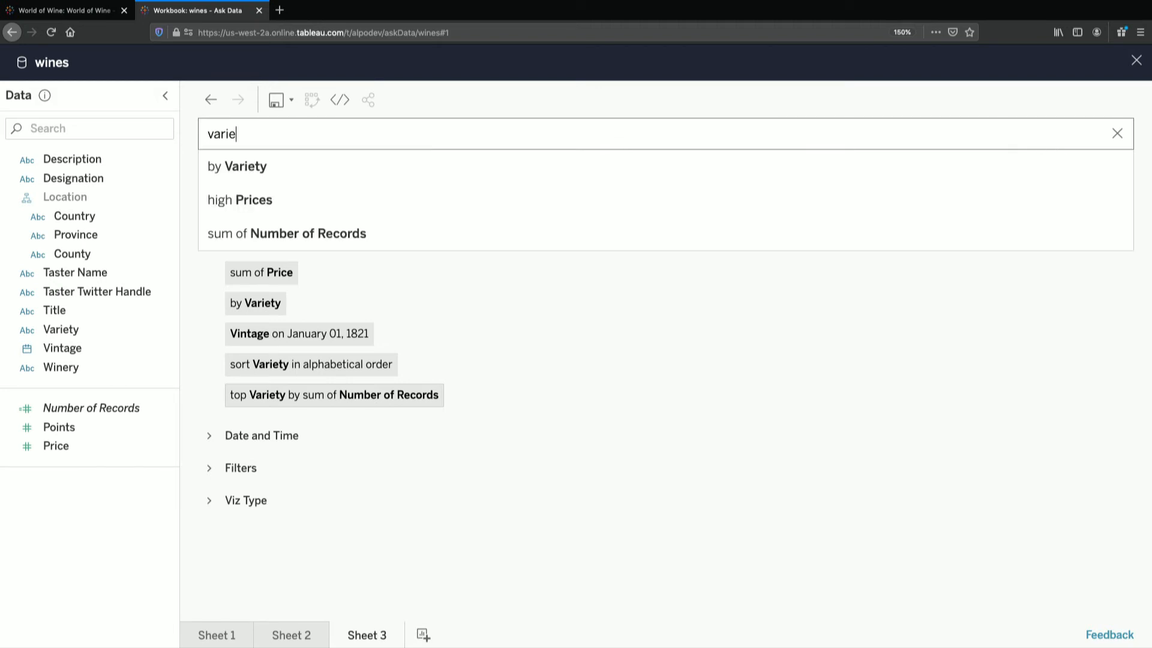
pyautogui.write('ties in adl')
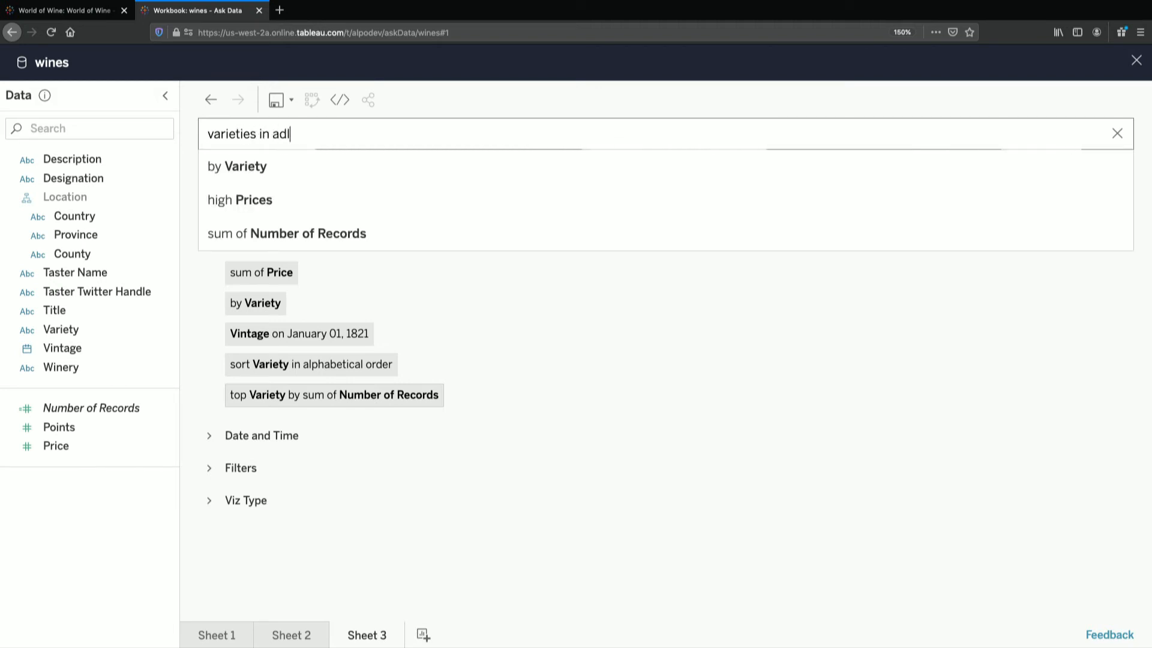
pyautogui.press('BackSpace')
pyautogui.write('elsheim')
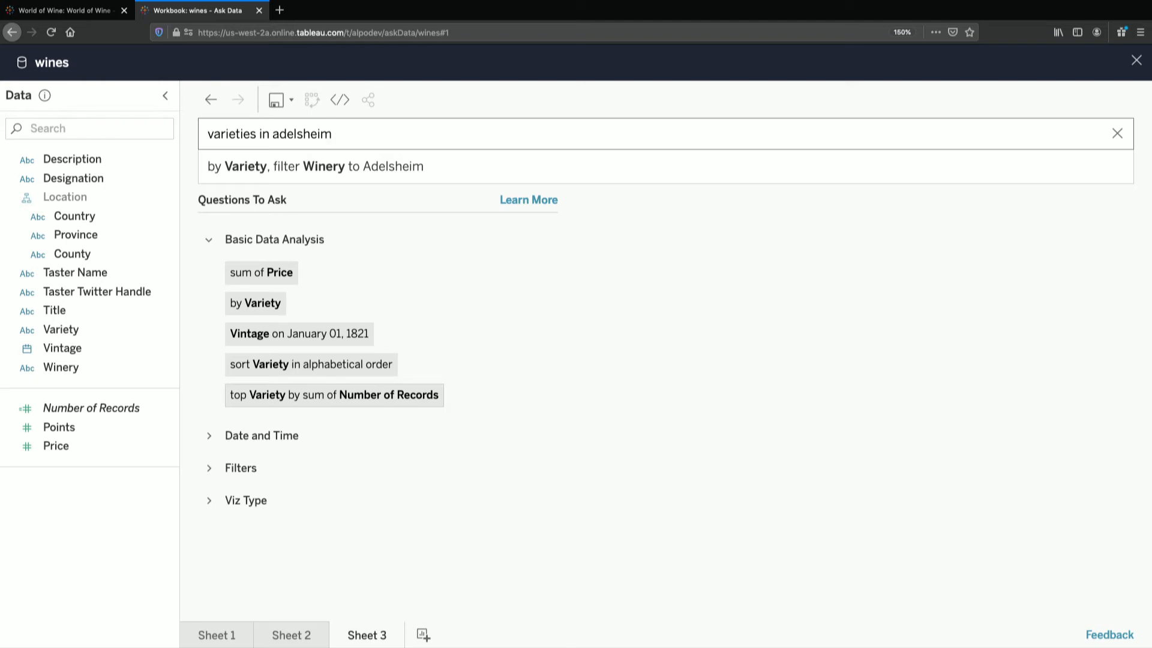
pyautogui.press('Return')
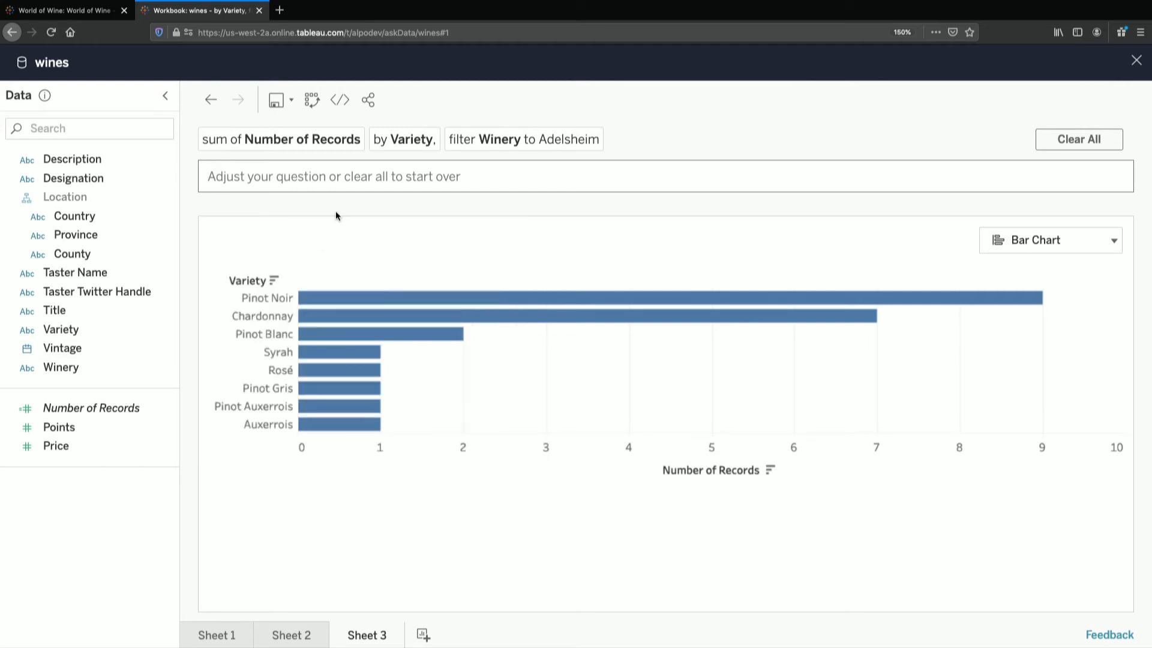
# Step: Replace the sum of Number of Records with average Price by asking for "avg price instead"
pyautogui.write('avg price')
pyautogui.write('instead')
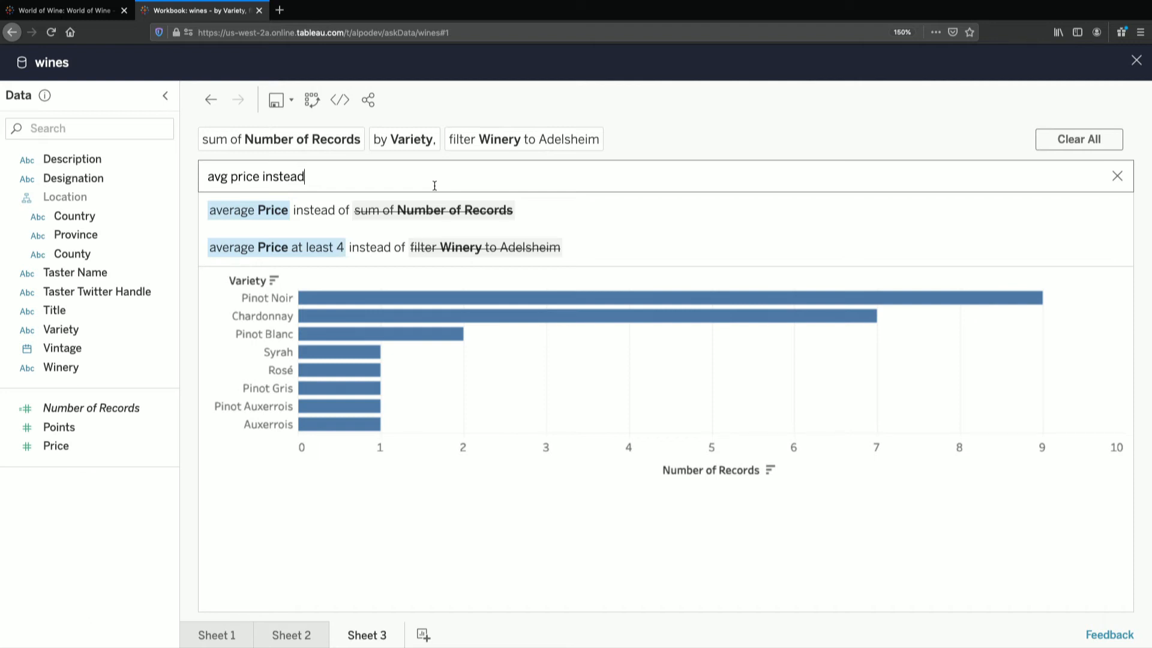
pyautogui.press('Return')
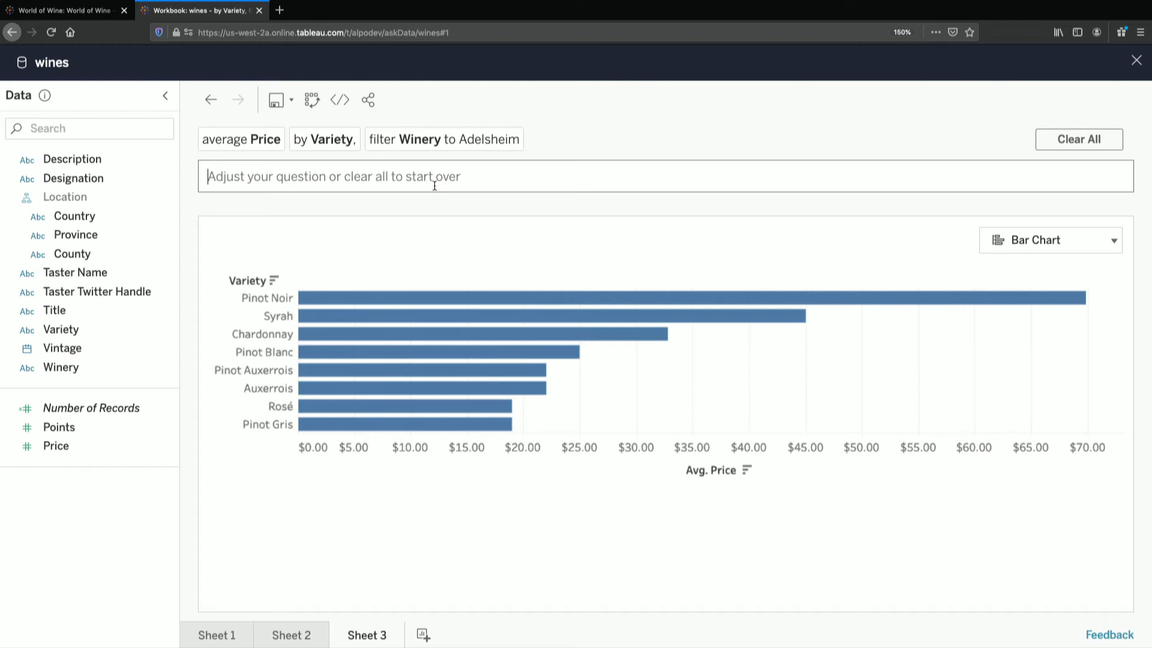
# Step: Break the Adelsheim average prices down further by Title and review the wines under each variety
pyautogui.write('title')
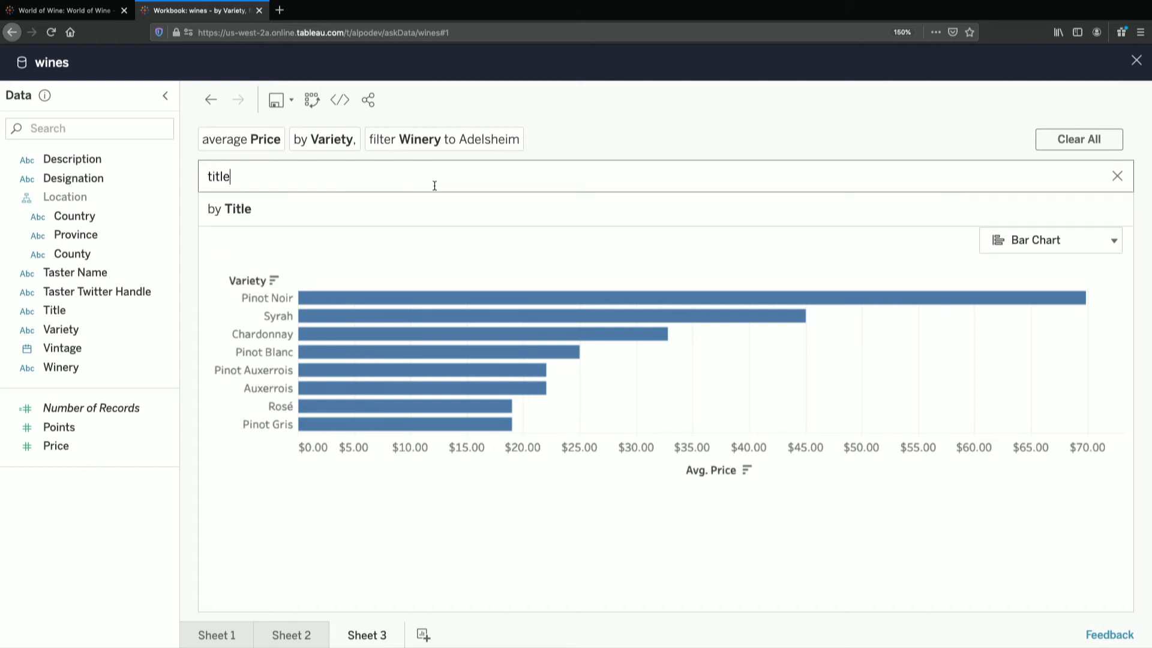
pyautogui.press('Return')
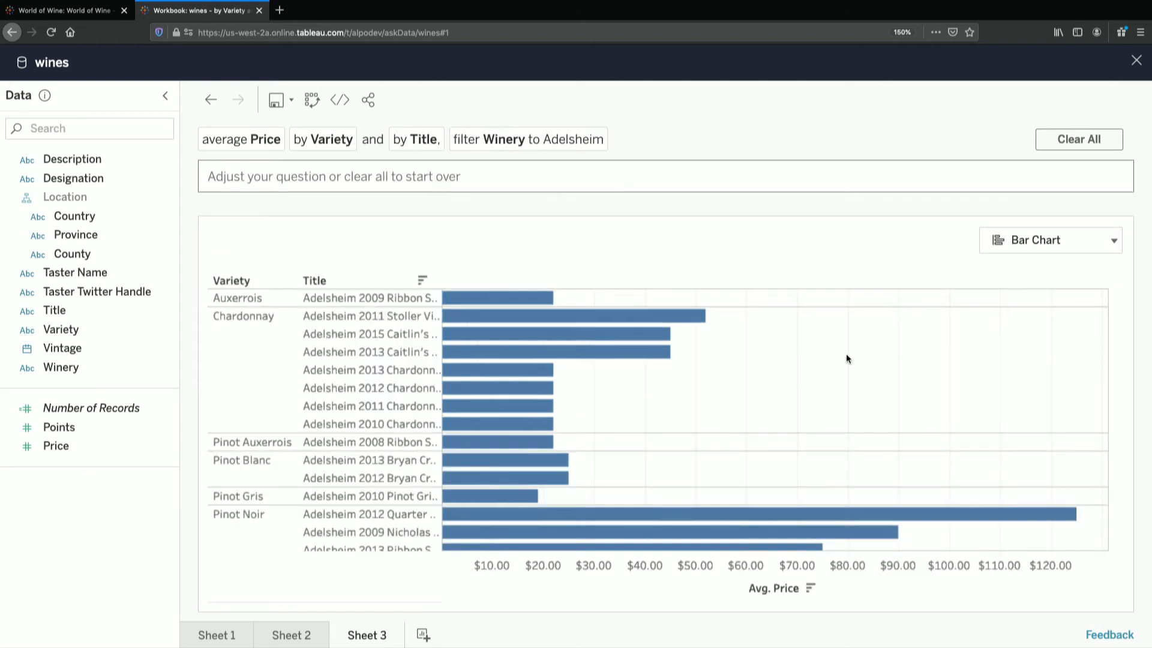
pyautogui.scroll(-5, 846, 359)
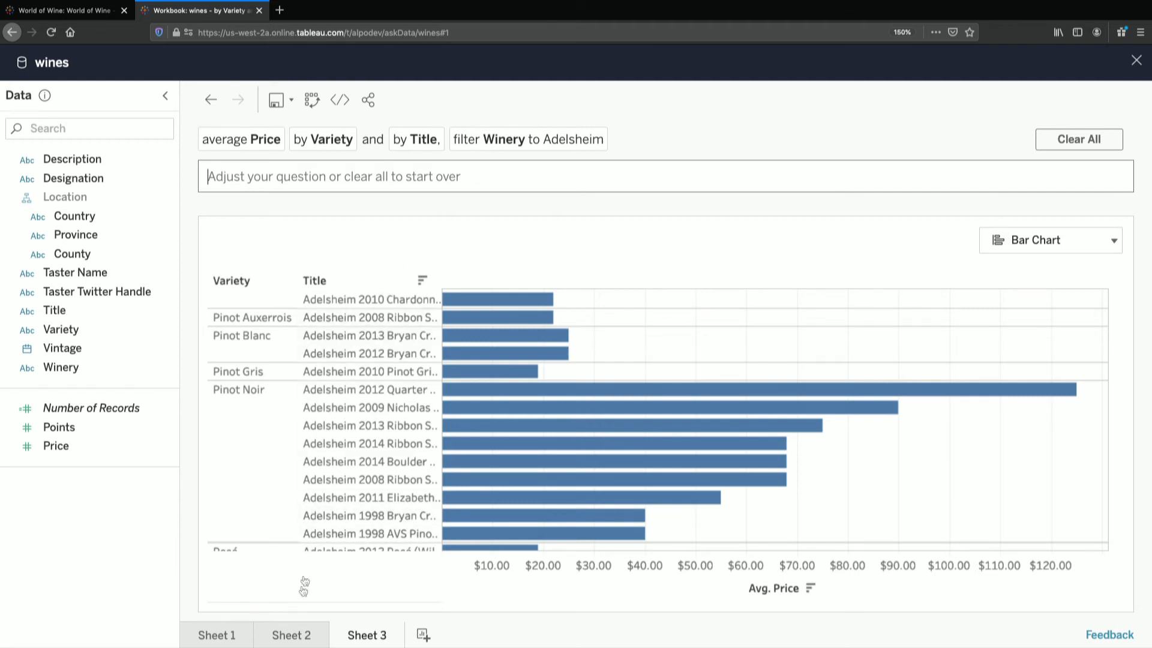
# Step: Look back over Sheet 2 and Sheet 1, and save the sheets as a workbook named "expensive wines" in the NLP project
pyautogui.click(290, 634)
pyautogui.click(231, 637)
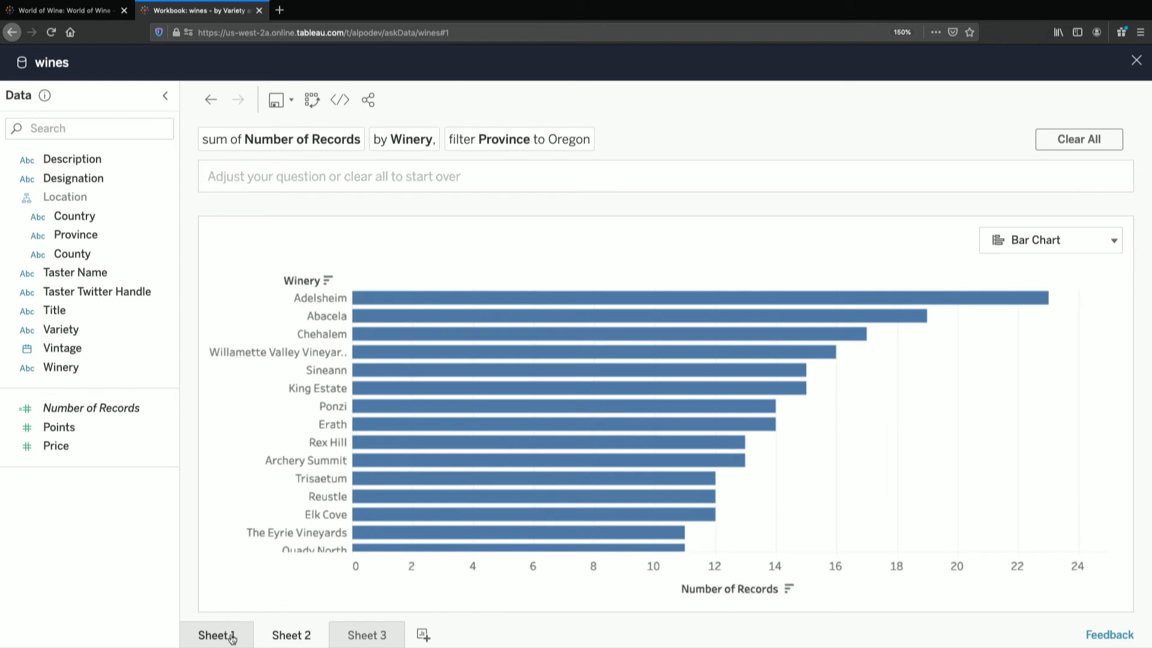
pyautogui.click(275, 102)
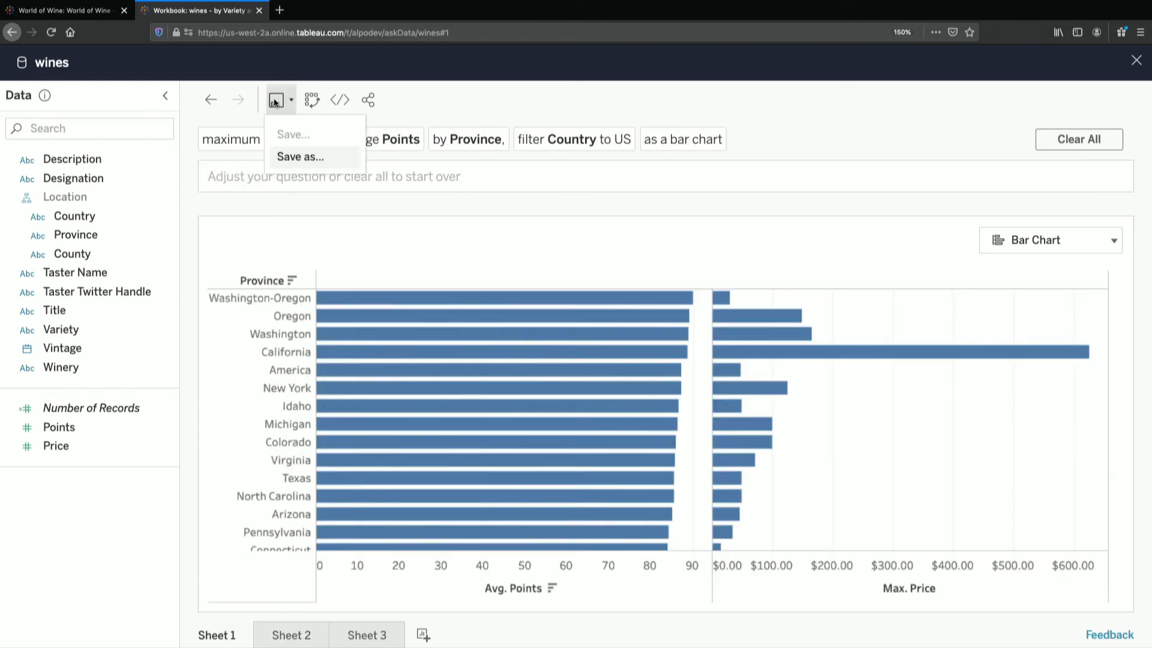
pyautogui.click(296, 164)
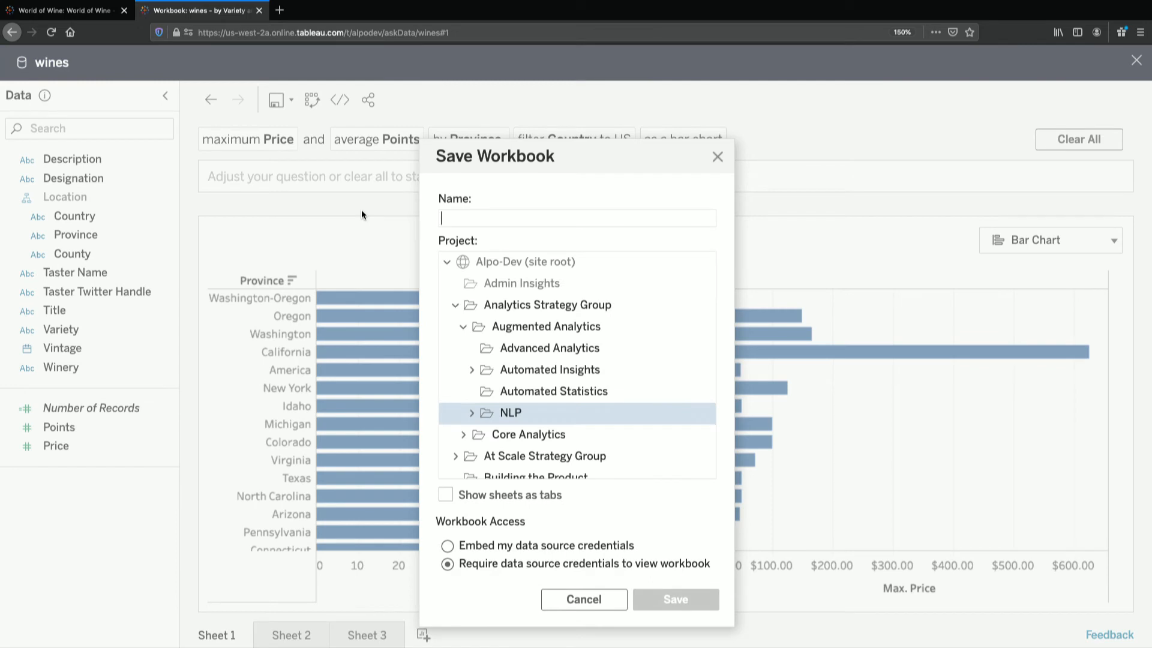
pyautogui.write('expensive wines')
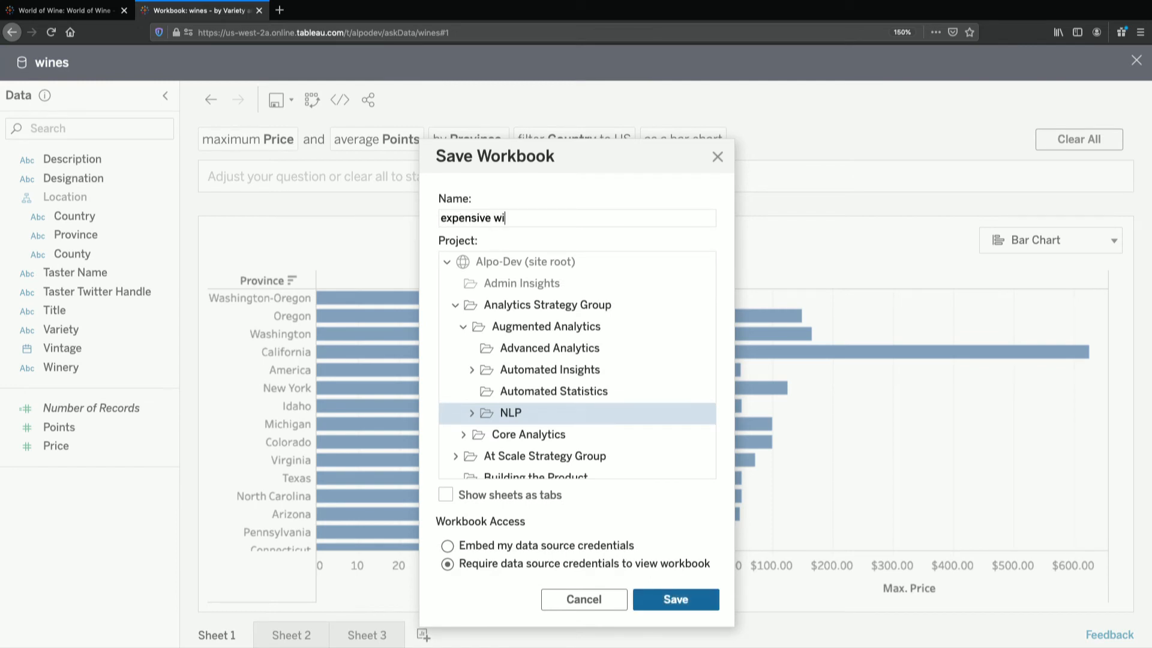
pyautogui.click(680, 591)
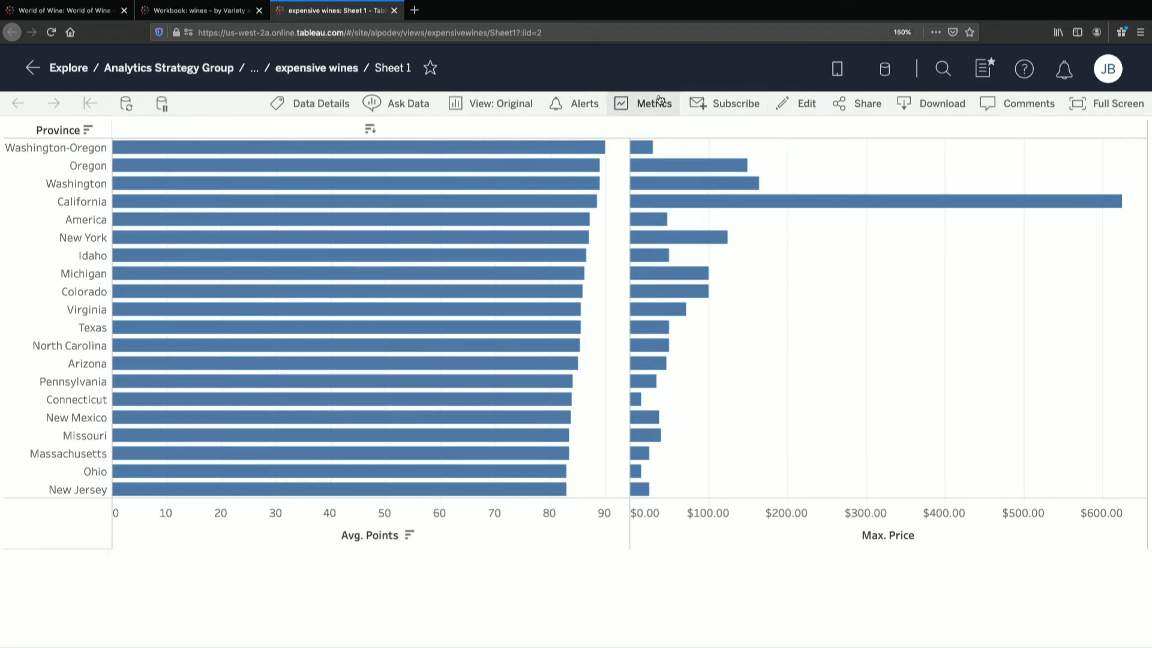
# Step: Open the saved "expensive wines" workbook for editing and review Sheet 2 and Sheet 3
pyautogui.click(794, 111)
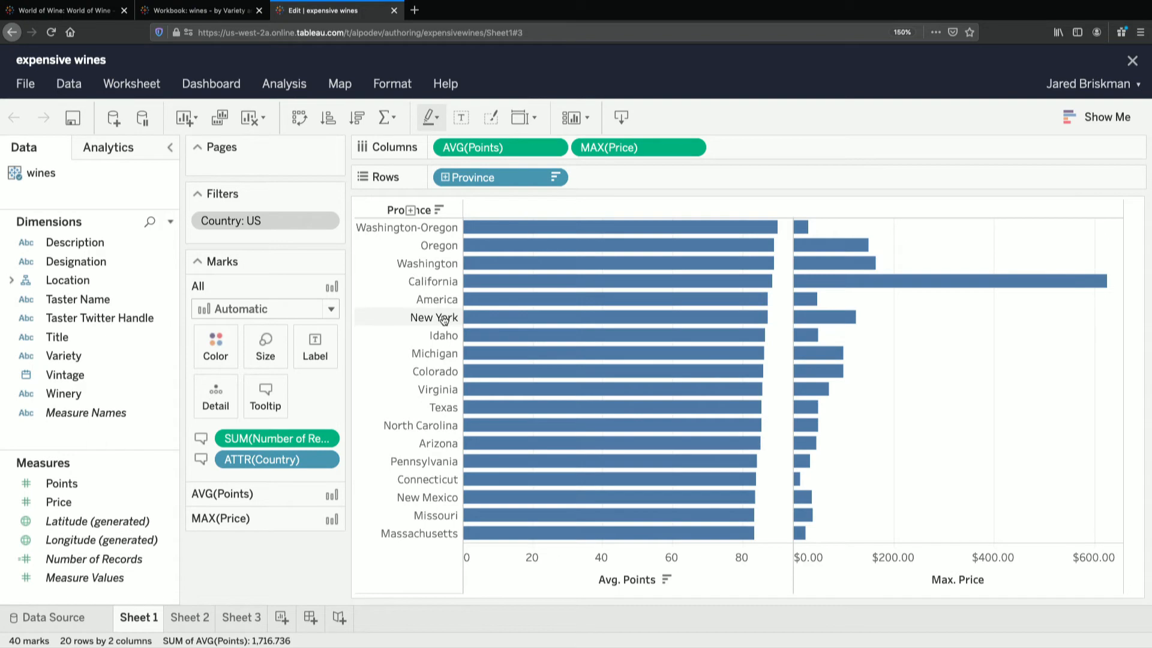
pyautogui.click(183, 617)
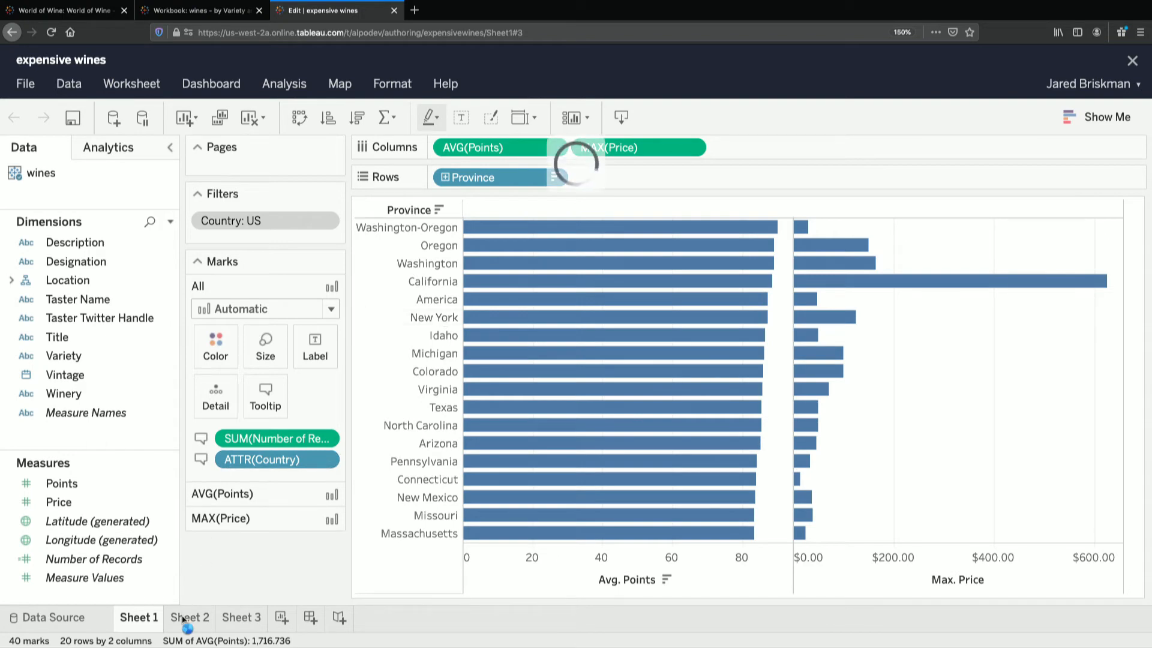
pyautogui.click(237, 618)
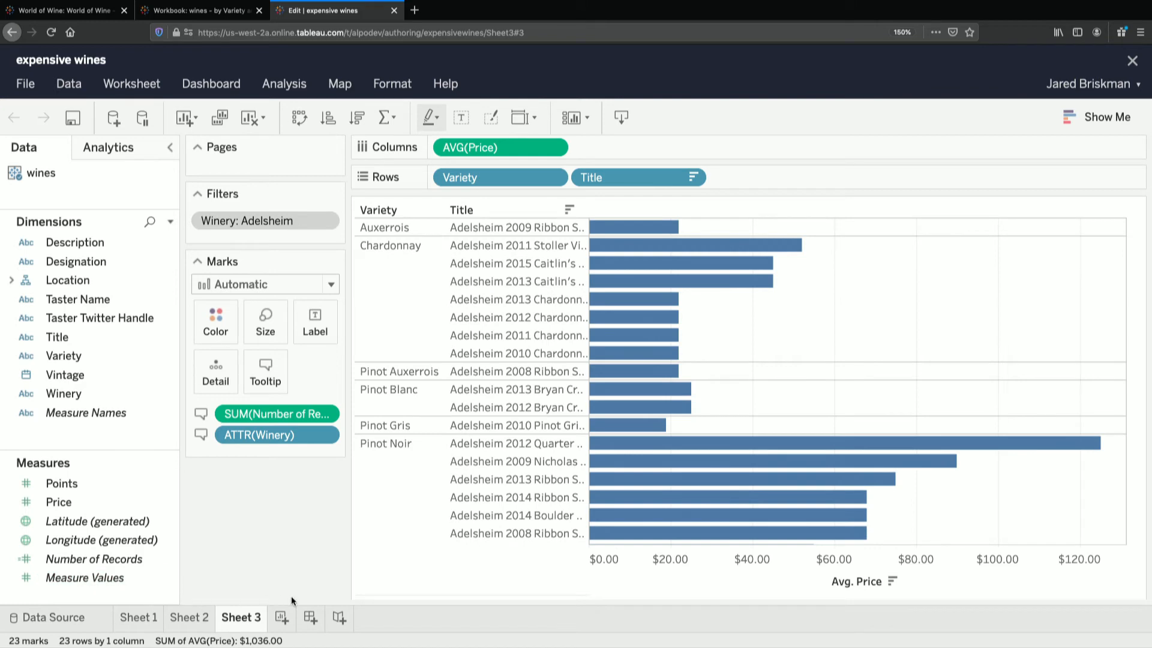
# Step: Create a new dashboard, place Sheet 1 on it, and open the sheet's title for editing
pyautogui.click(310, 618)
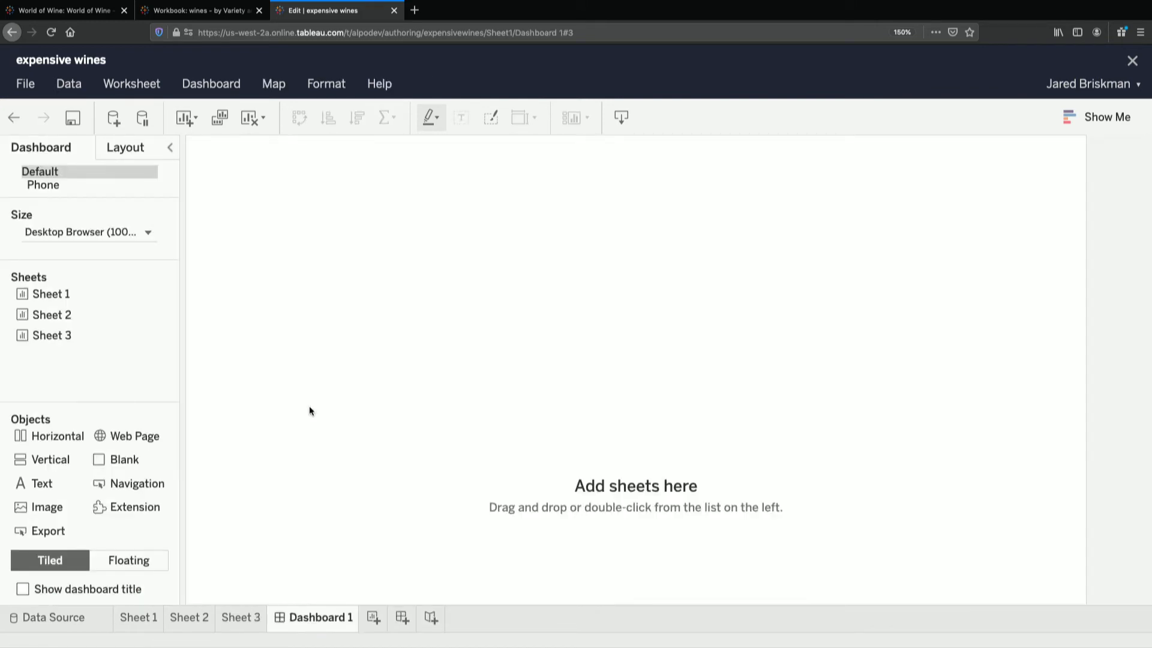
pyautogui.moveTo(72, 303); pyautogui.dragTo(268, 319)
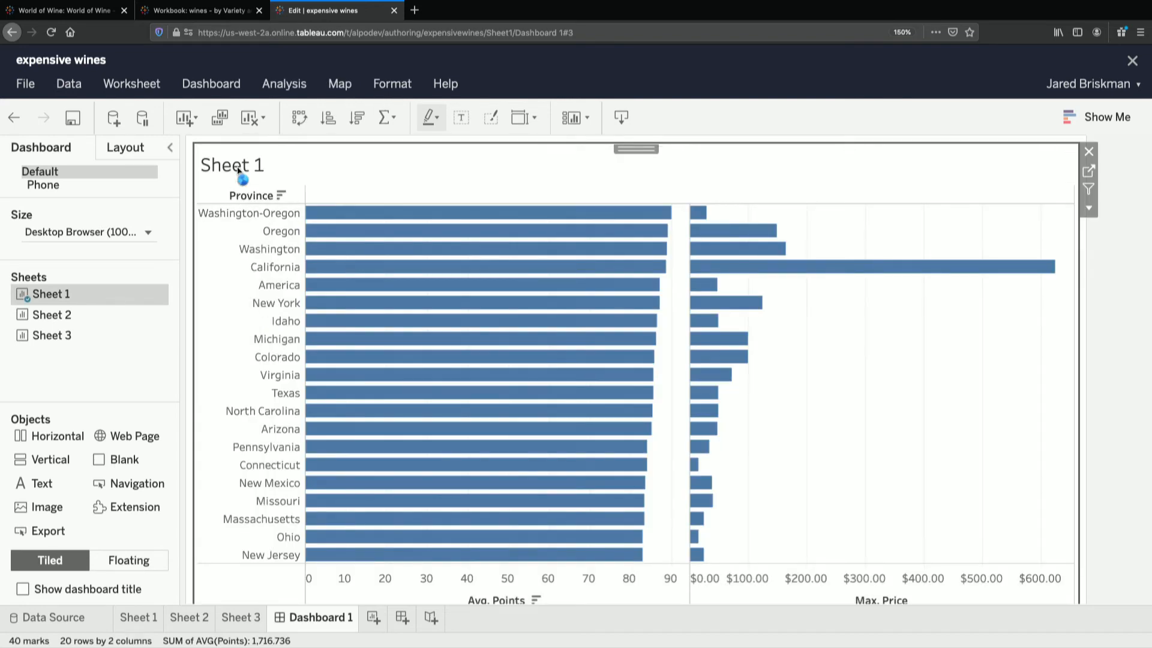
pyautogui.doubleClick(262, 172)
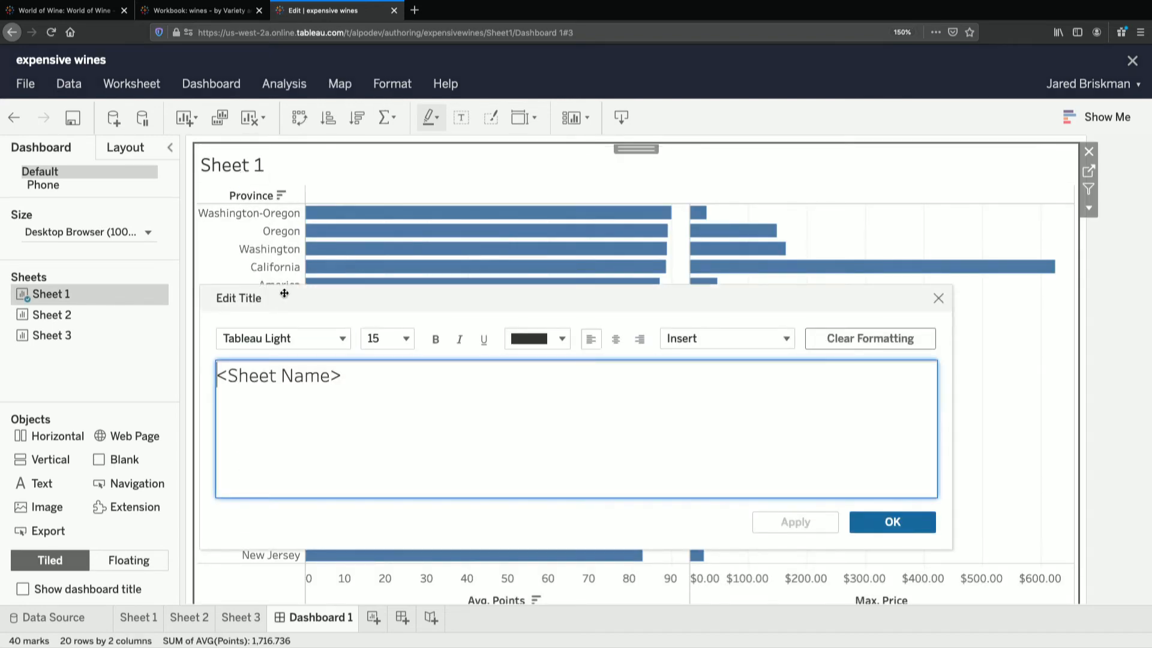
# Step: Return to the Ask Data browser page, dismiss the save notice, and view the embed code for Ask Data
pyautogui.click(212, 13)
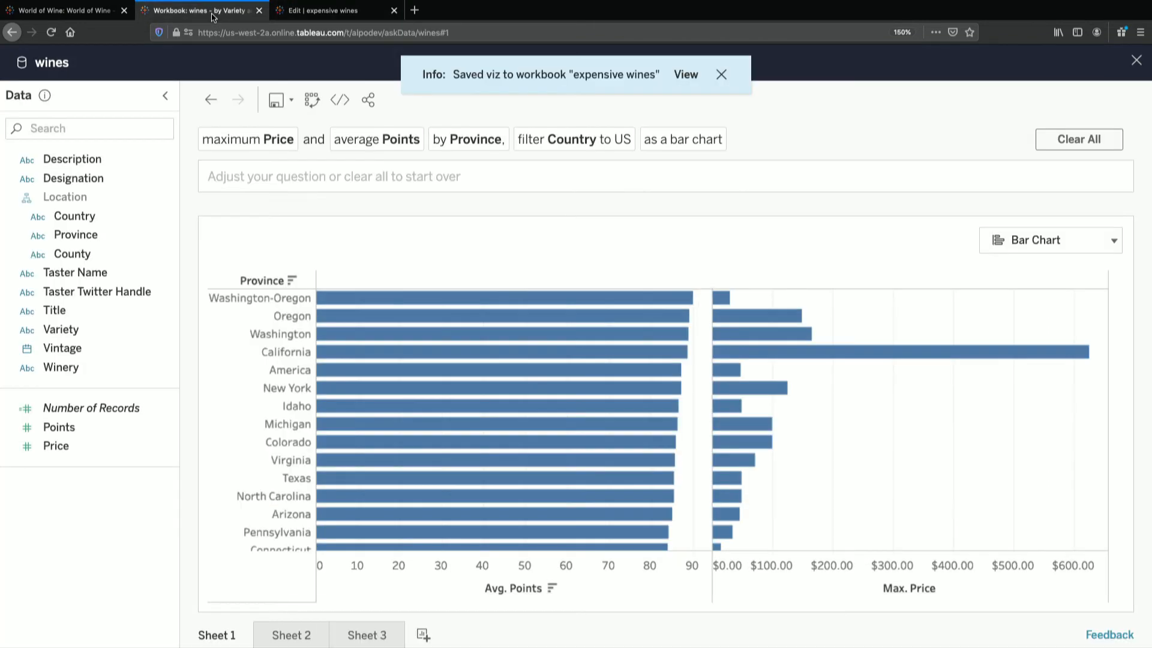
pyautogui.click(722, 75)
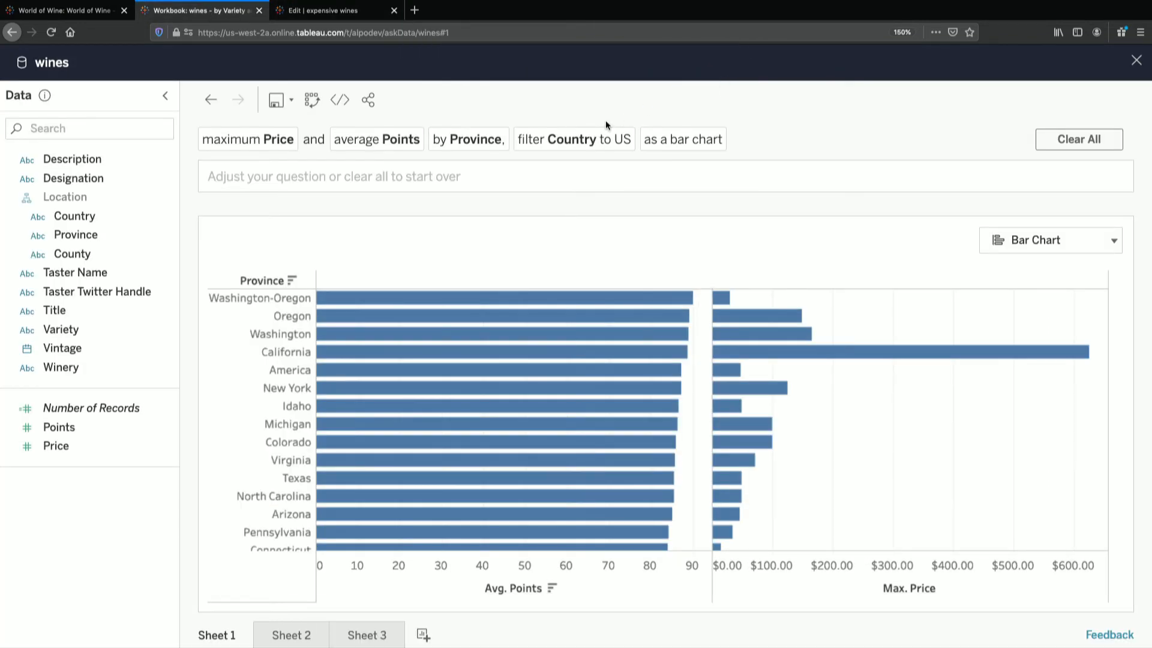
pyautogui.click(340, 100)
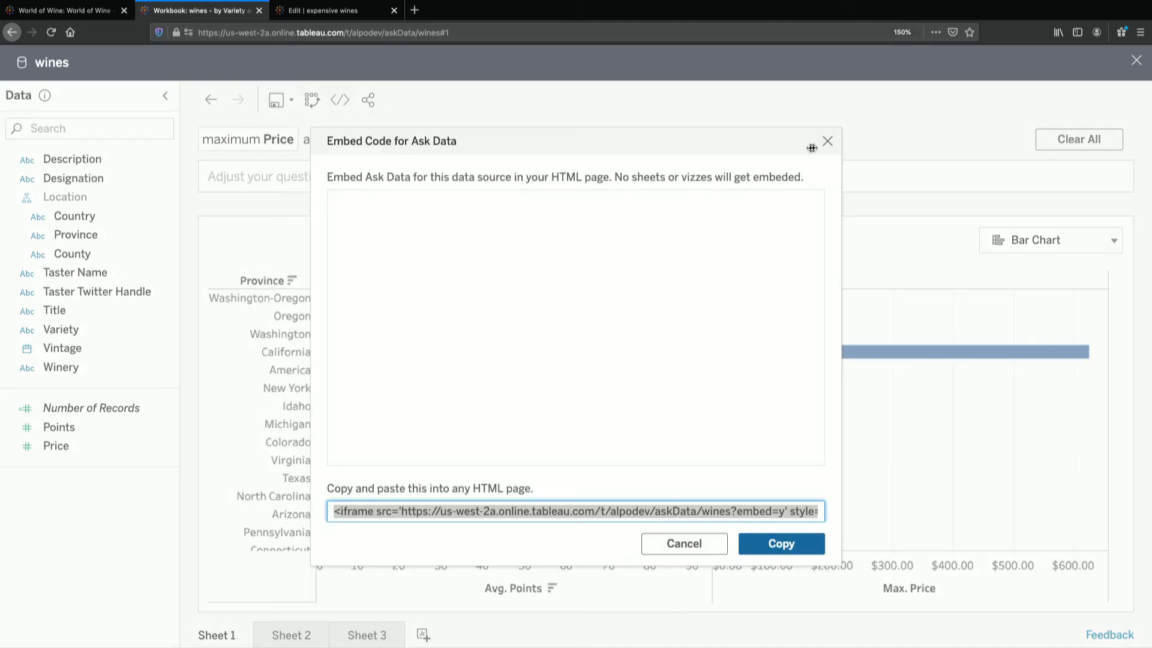
pyautogui.click(828, 141)
# Step: Copy the share link for the current Ask Data sheet and load it in a new browser tab
pyautogui.click(367, 100)
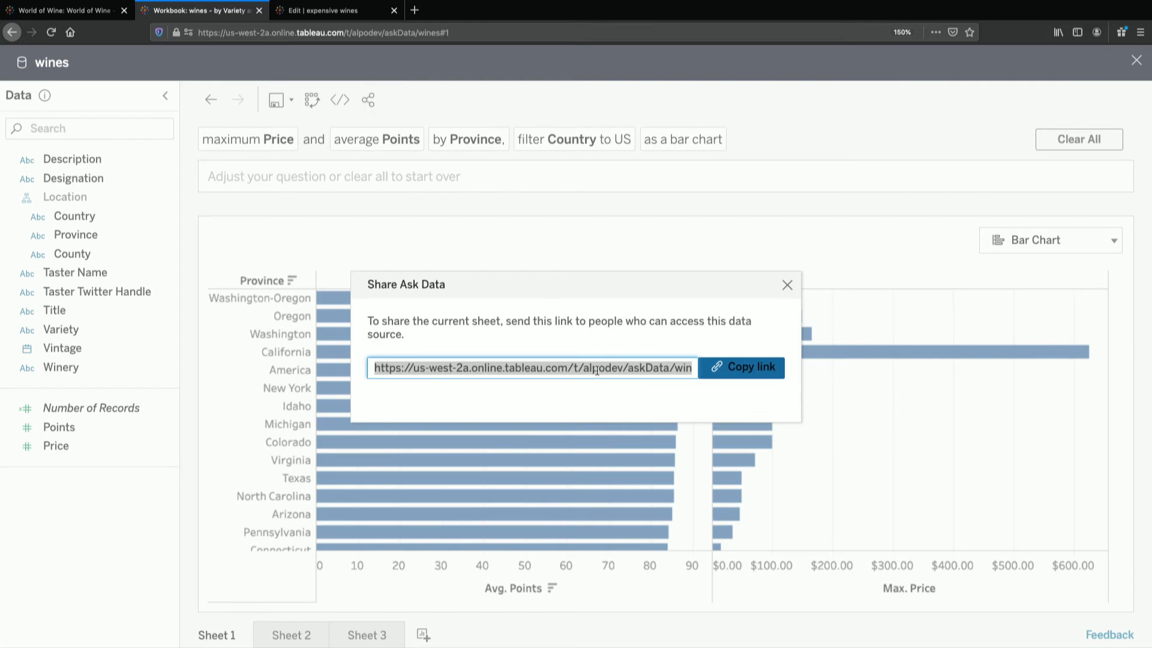
pyautogui.click(754, 368)
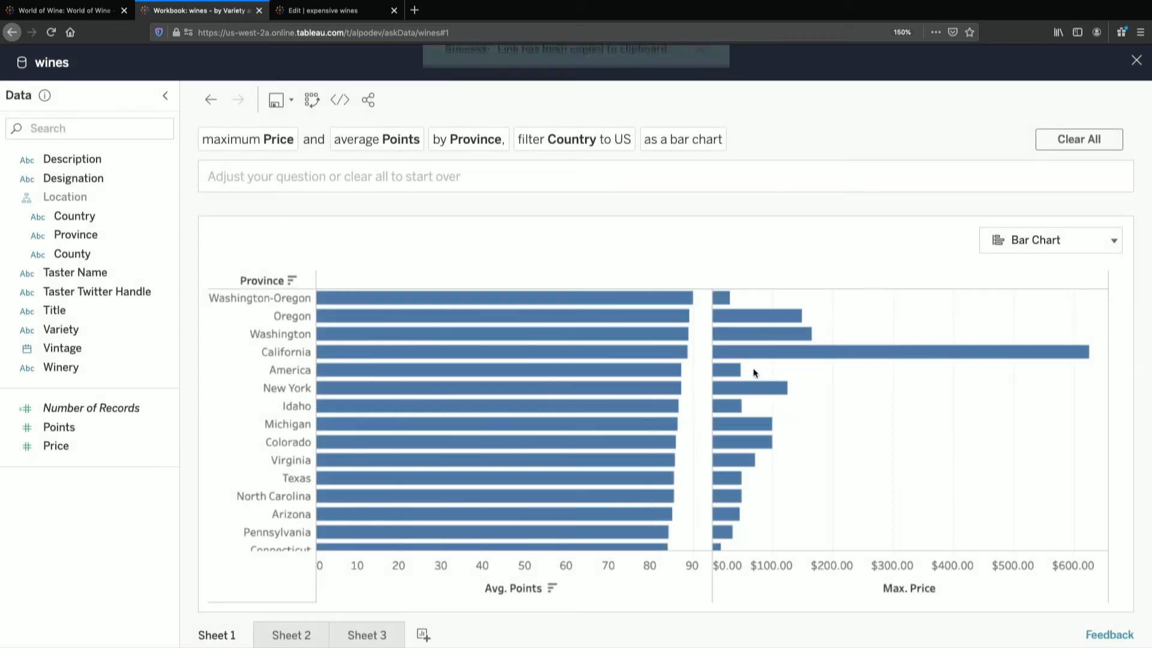
pyautogui.click(415, 10)
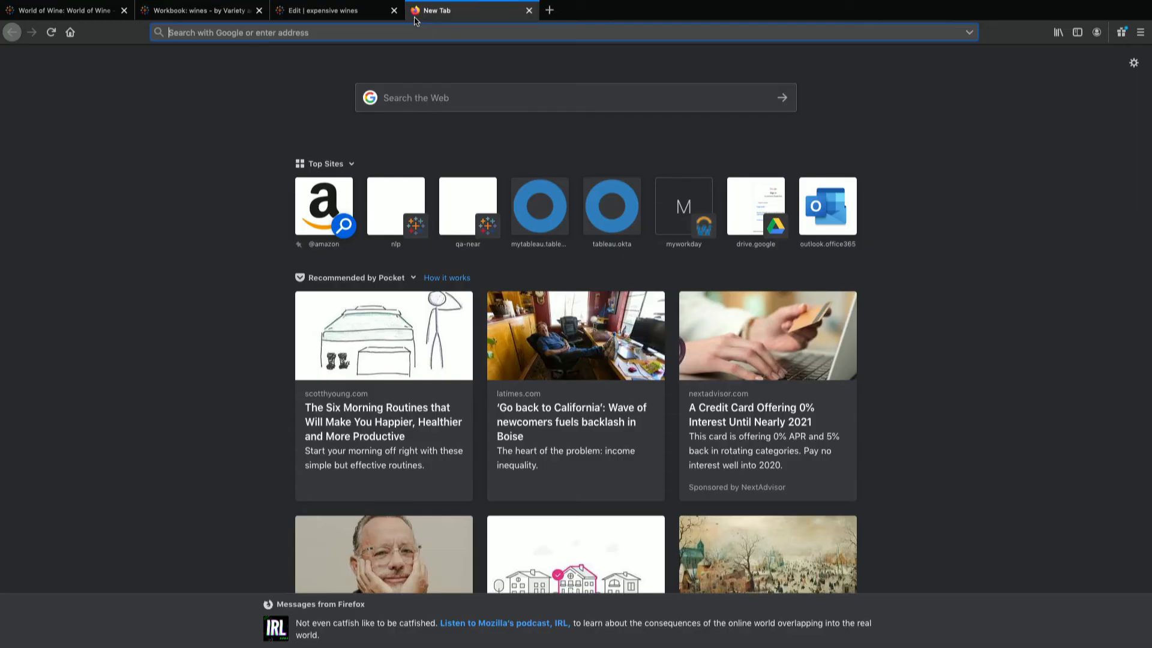
pyautogui.hotkey('ctrl', 'v')
pyautogui.press('Return')
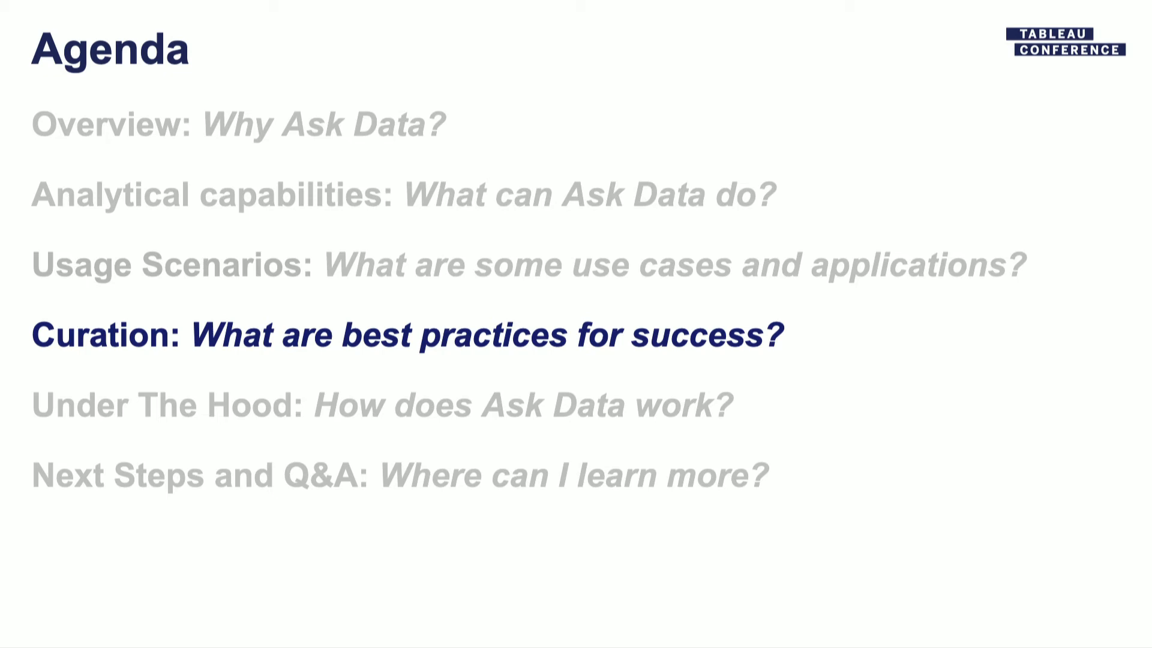
pyautogui.press('Right')
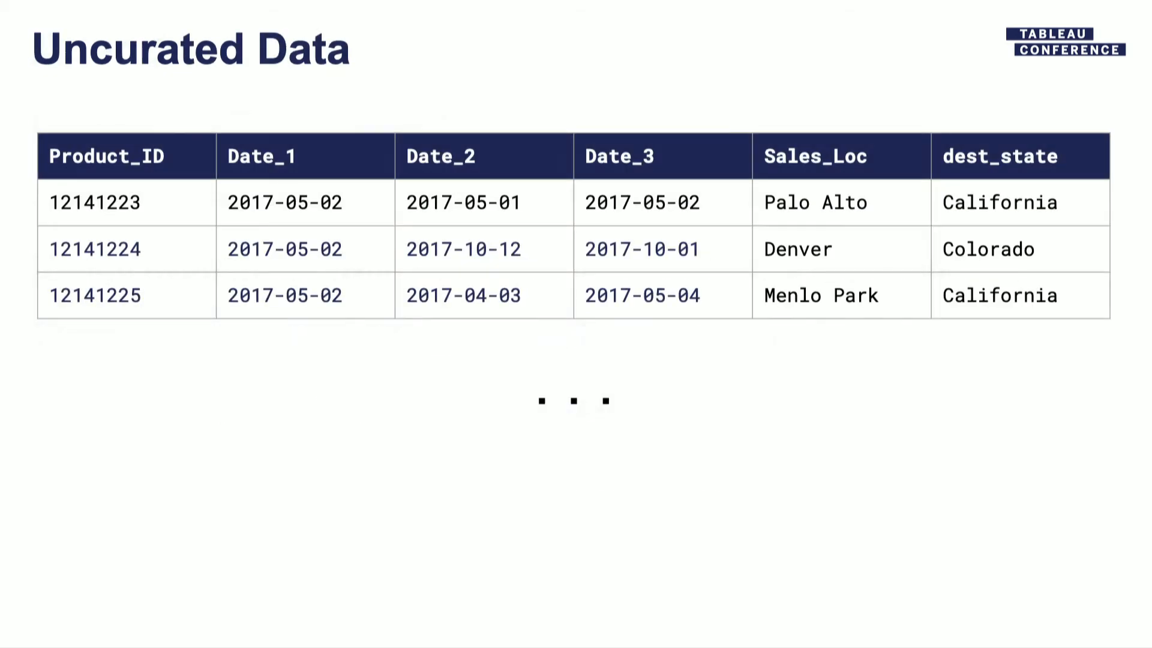